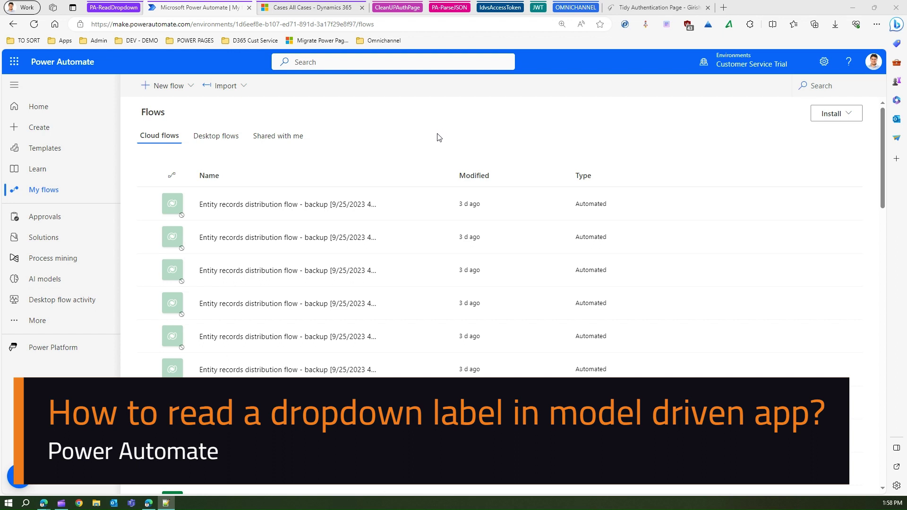
# Switch to Dynamics 365 and start a new case titled AAA with A Datum Corporation as the customer.
pyautogui.click(298, 10)
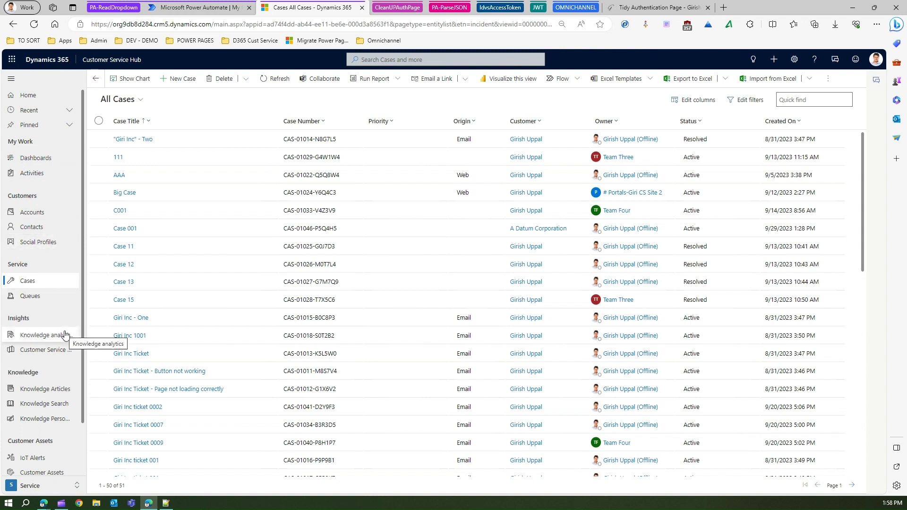
pyautogui.click(181, 81)
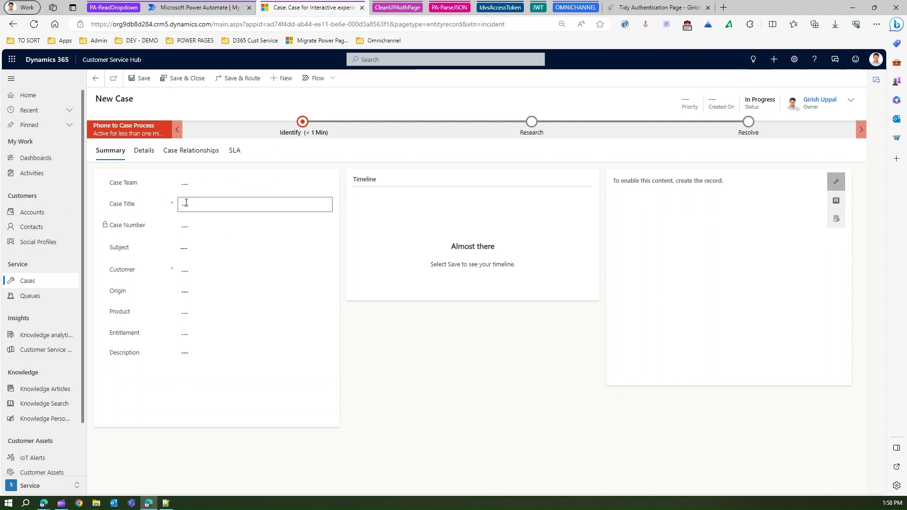
pyautogui.click(187, 204)
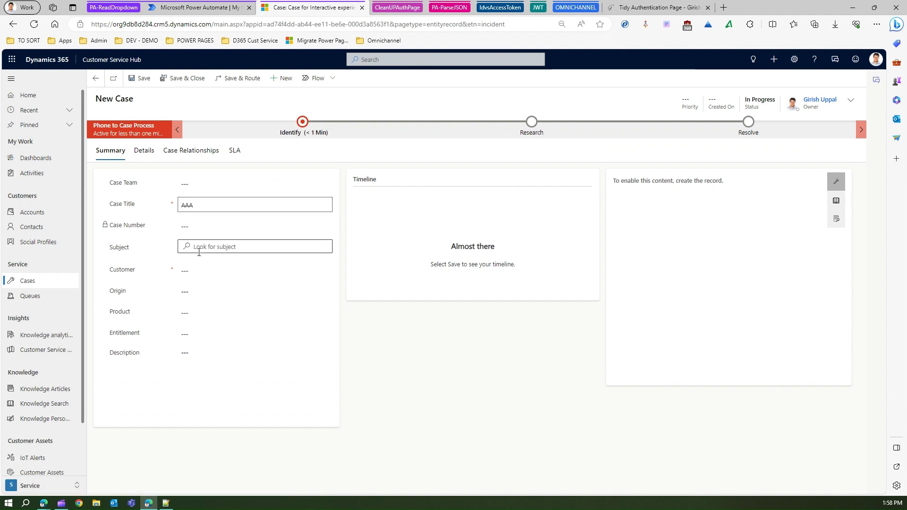
pyautogui.click(193, 271)
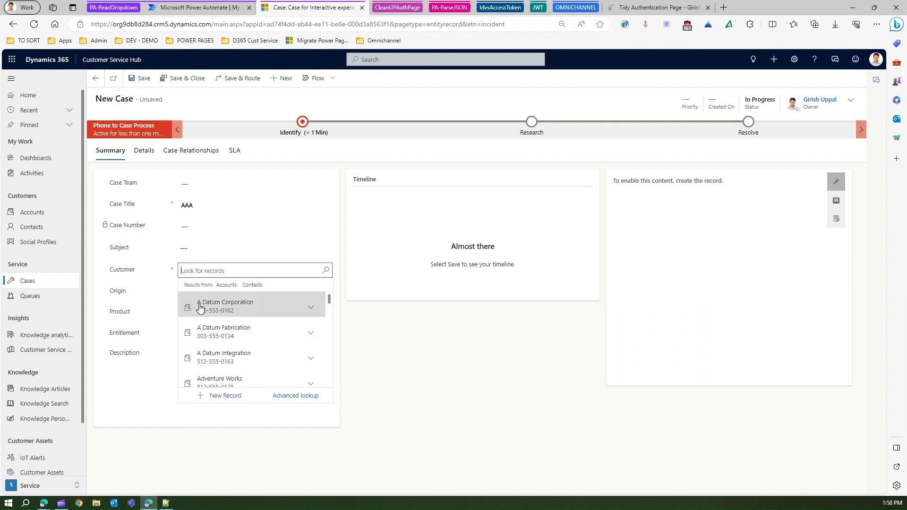
pyautogui.click(200, 306)
pyautogui.scroll(-1, 213, 355)
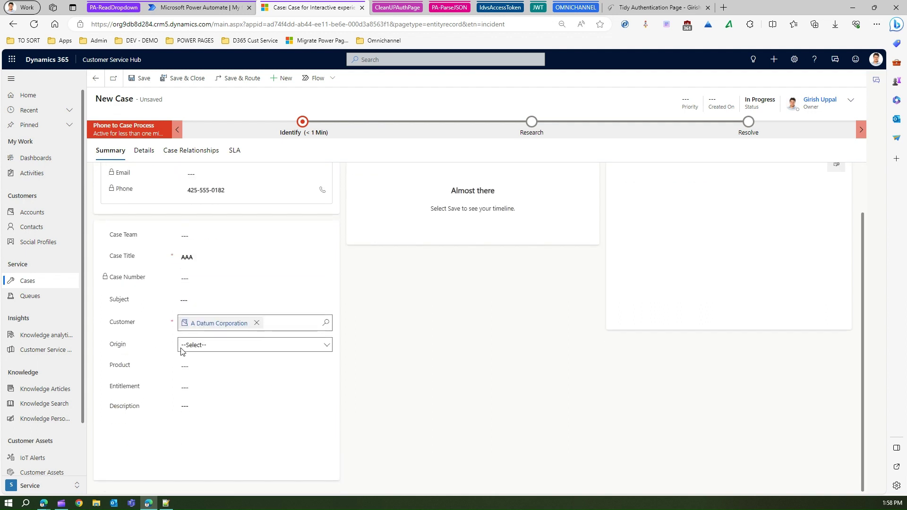
# Set the new case's origin to Web and save the case.
pyautogui.click(201, 345)
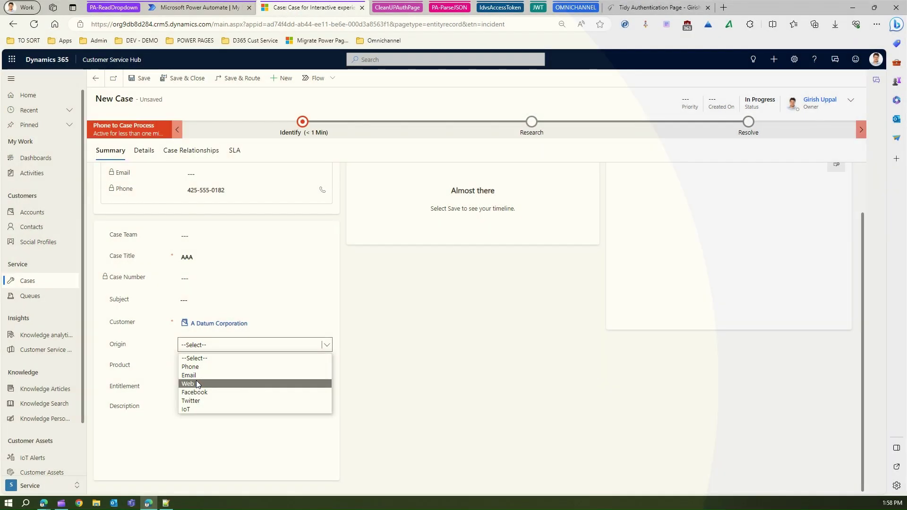
pyautogui.click(203, 382)
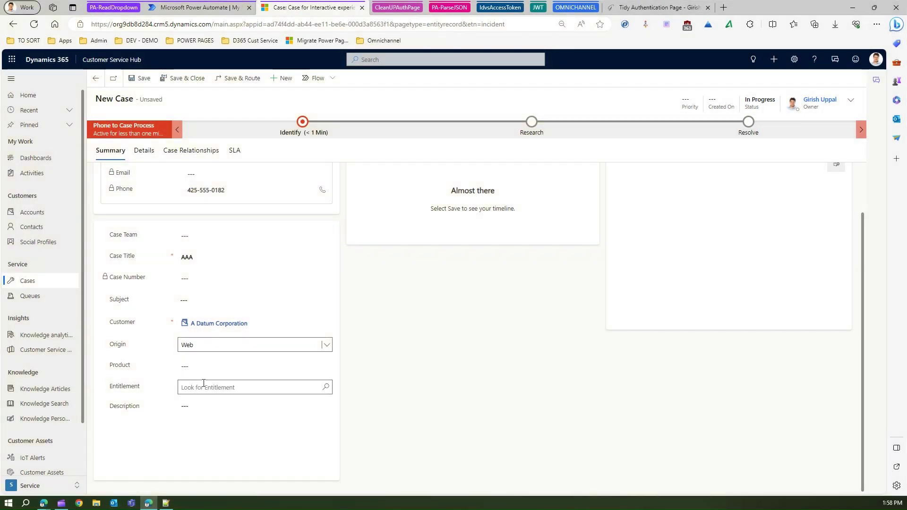
pyautogui.click(142, 79)
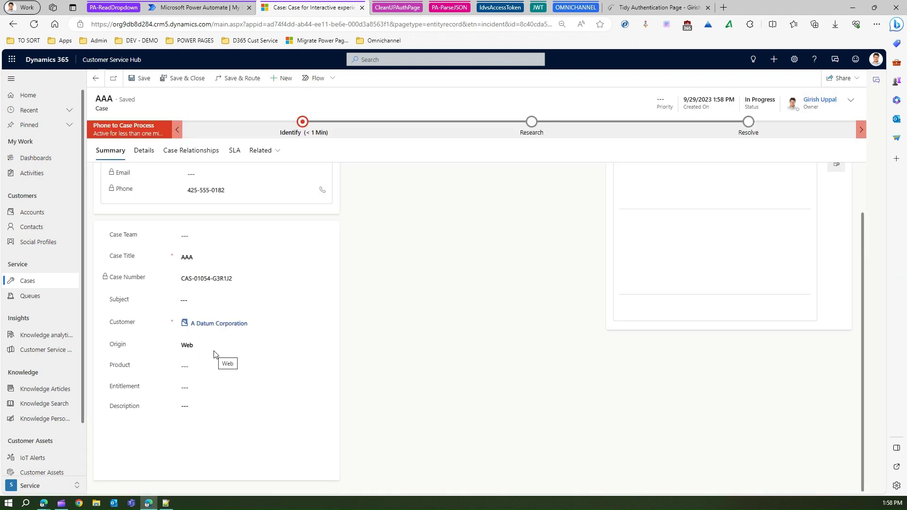
# Switch to Power Automate and start an automated cloud flow named ReadDropValue.
pyautogui.click(218, 10)
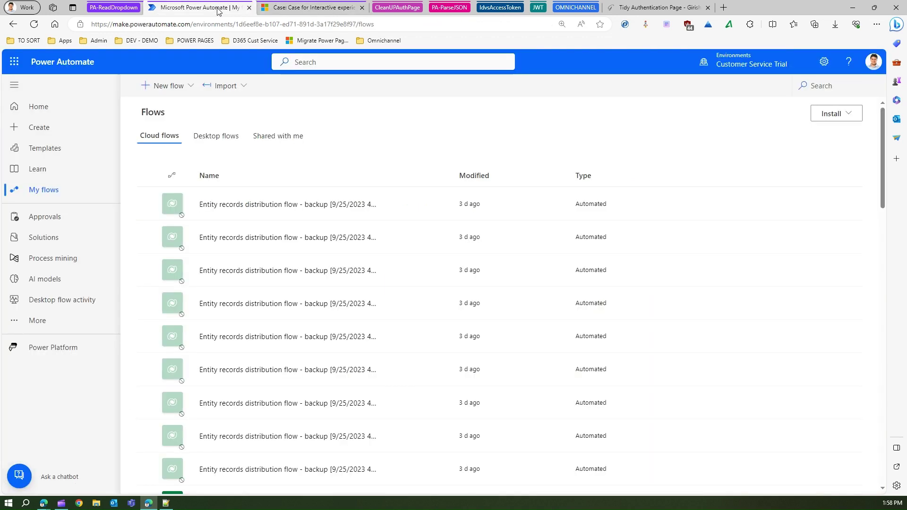
pyautogui.click(192, 88)
pyautogui.click(182, 183)
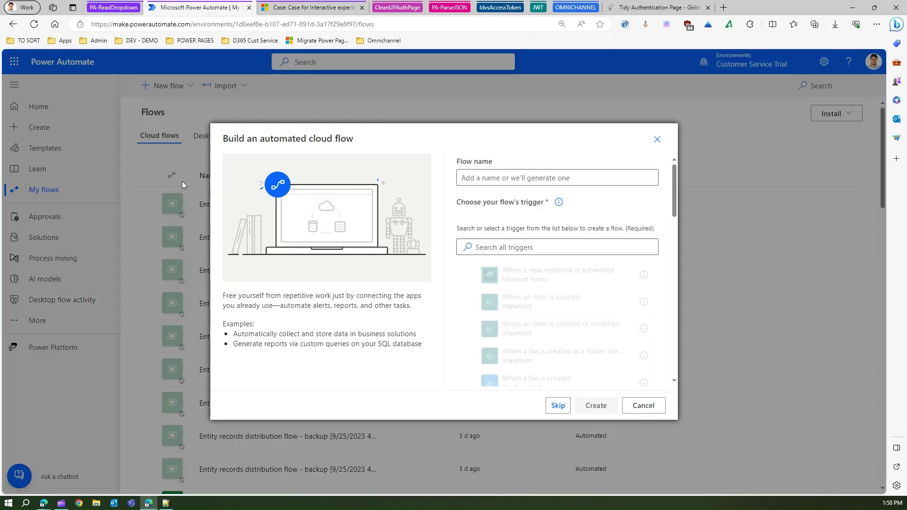
pyautogui.click(517, 177)
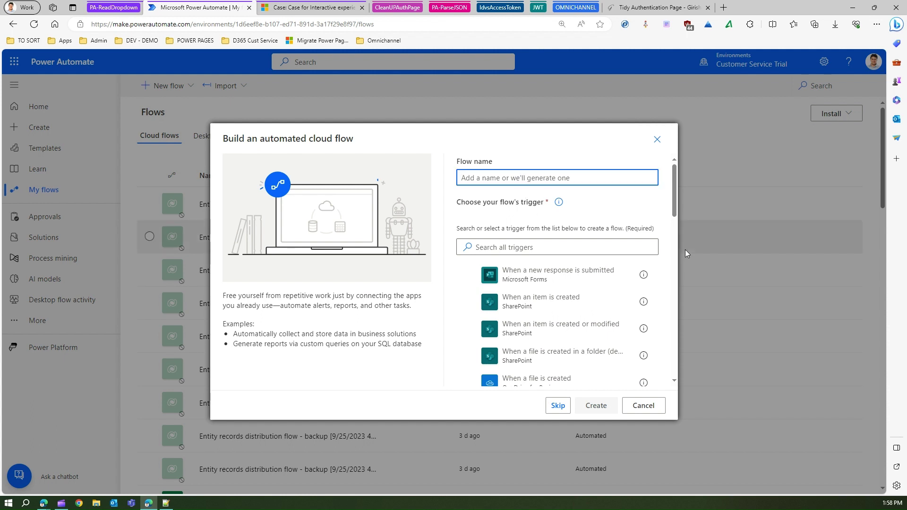
pyautogui.write('ReadD')
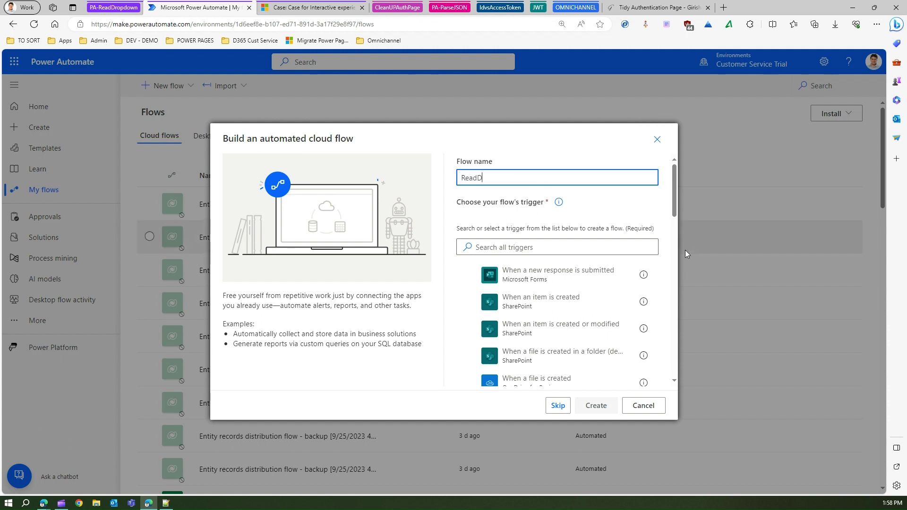
pyautogui.write('ropValue')
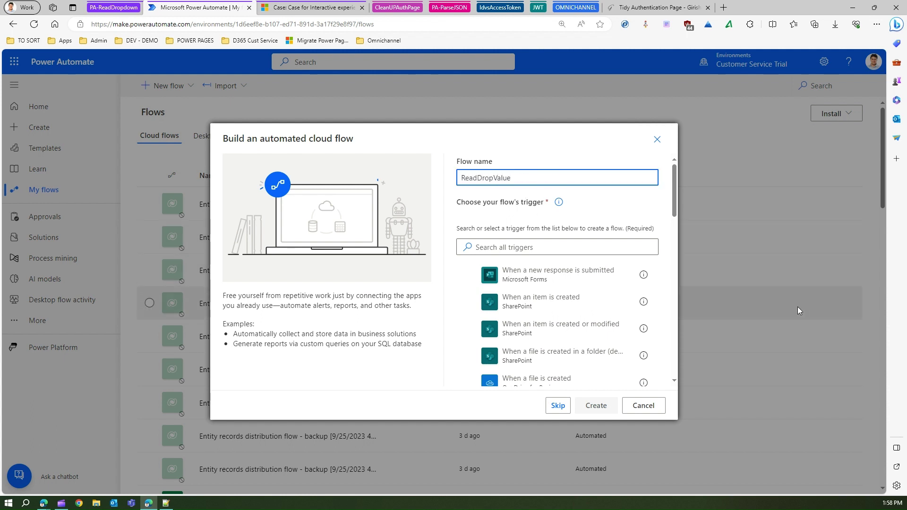
# Find the Microsoft Dataverse trigger "When a row is added, modified or deleted" and create the flow with it.
pyautogui.click(587, 246)
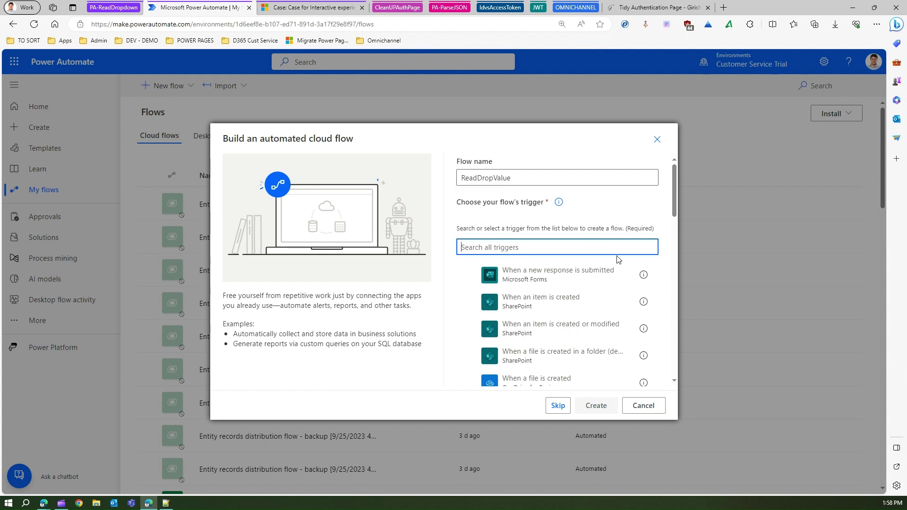
pyautogui.write('dataverse')
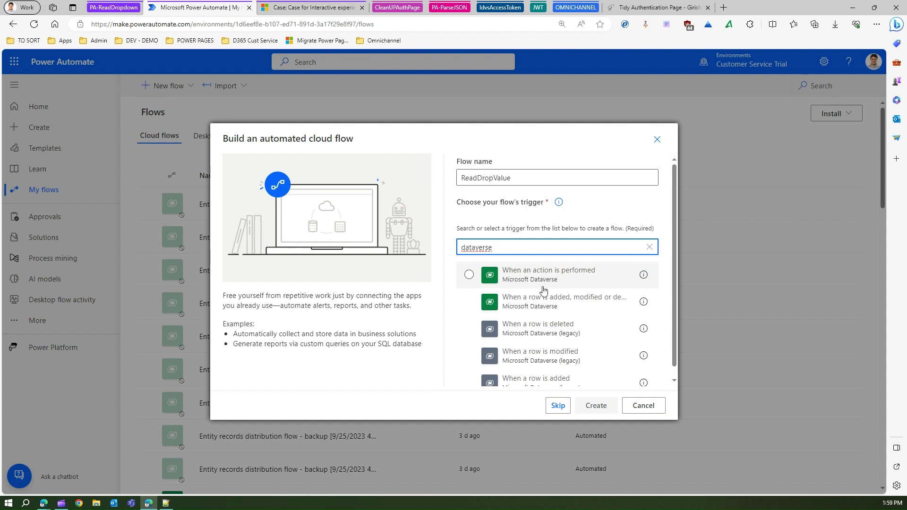
pyautogui.click(536, 304)
pyautogui.click(597, 405)
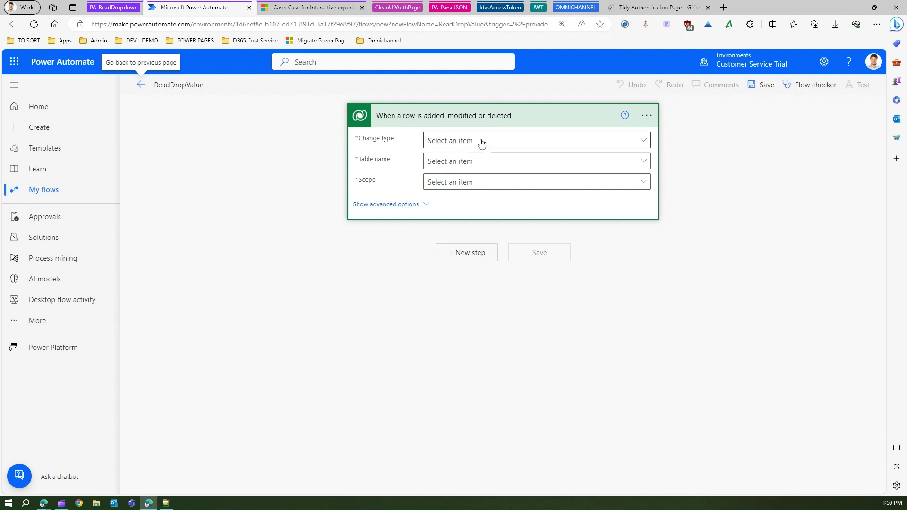
# Configure the trigger with change type Added, table Cases and scope Organization.
pyautogui.click(482, 142)
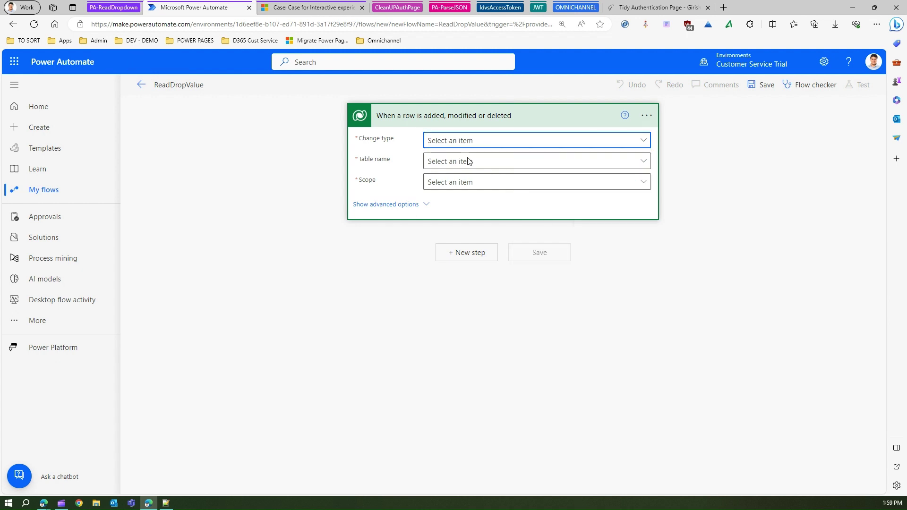
pyautogui.click(470, 162)
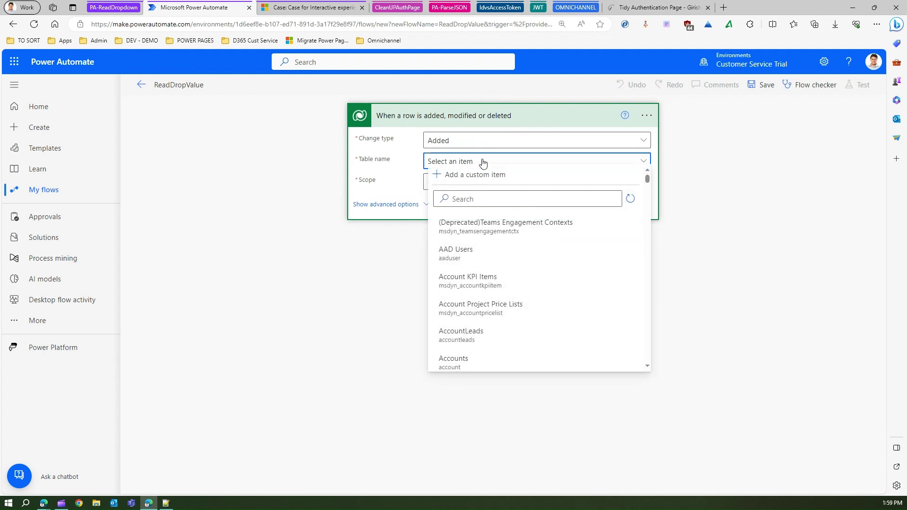
pyautogui.click(456, 203)
pyautogui.write('case')
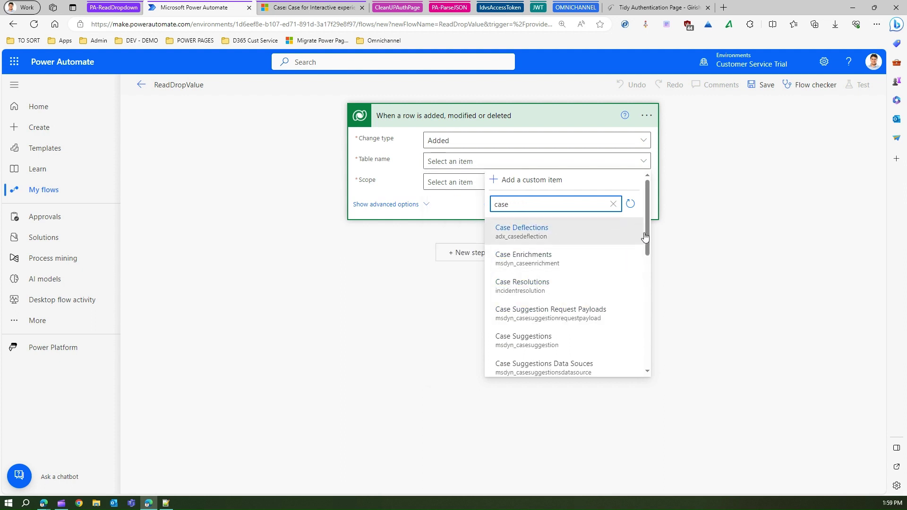
pyautogui.moveTo(647, 236); pyautogui.dragTo(654, 311)
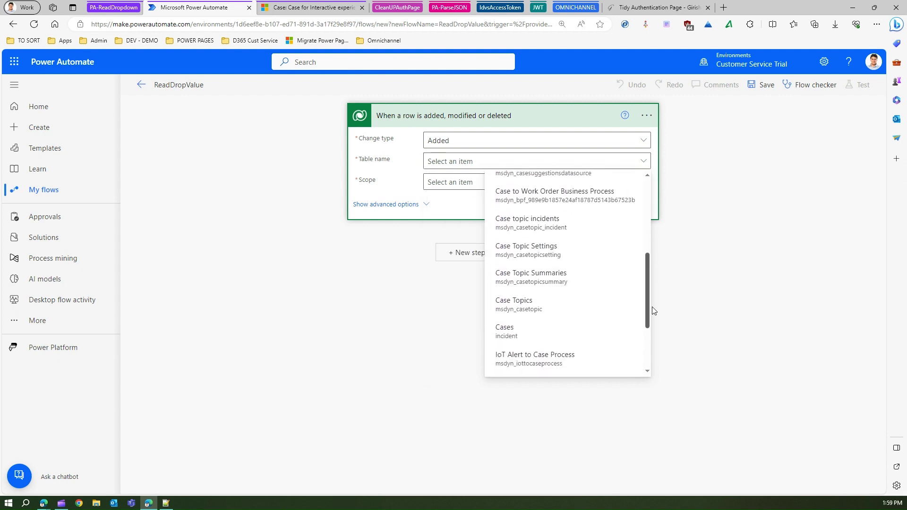
pyautogui.click(516, 335)
pyautogui.click(458, 184)
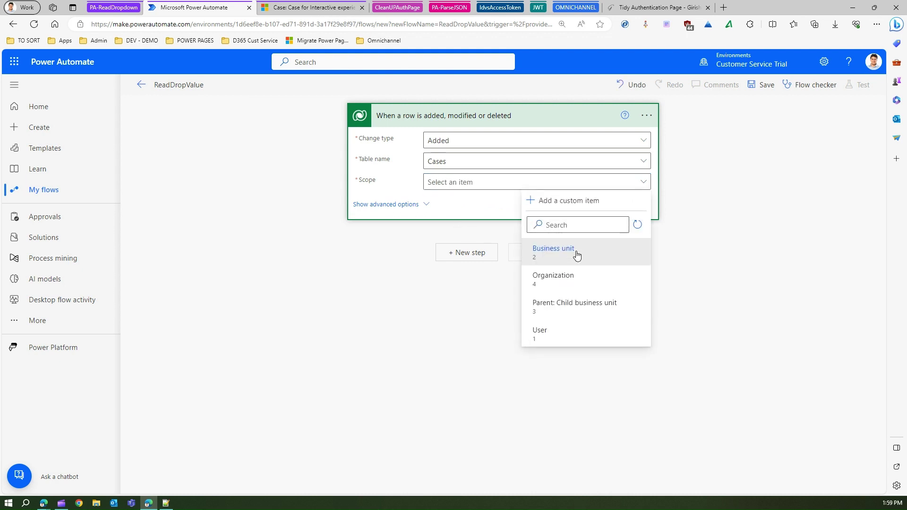
pyautogui.click(564, 282)
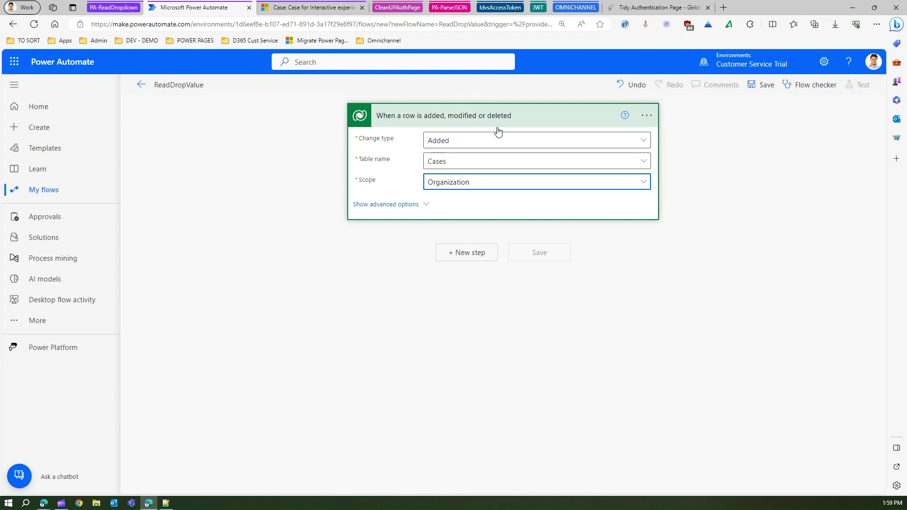
# Add a Data Operation Compose action after the trigger.
pyautogui.click(484, 254)
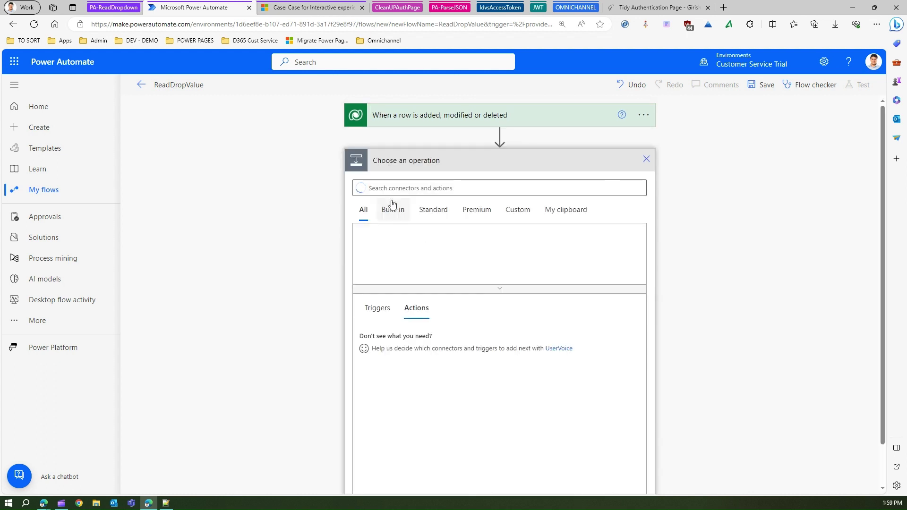
pyautogui.write('compose')
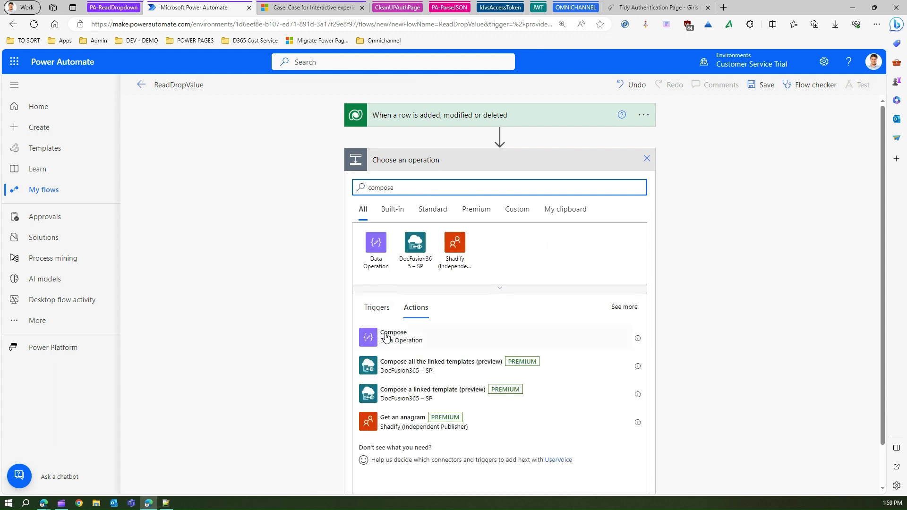
pyautogui.click(638, 339)
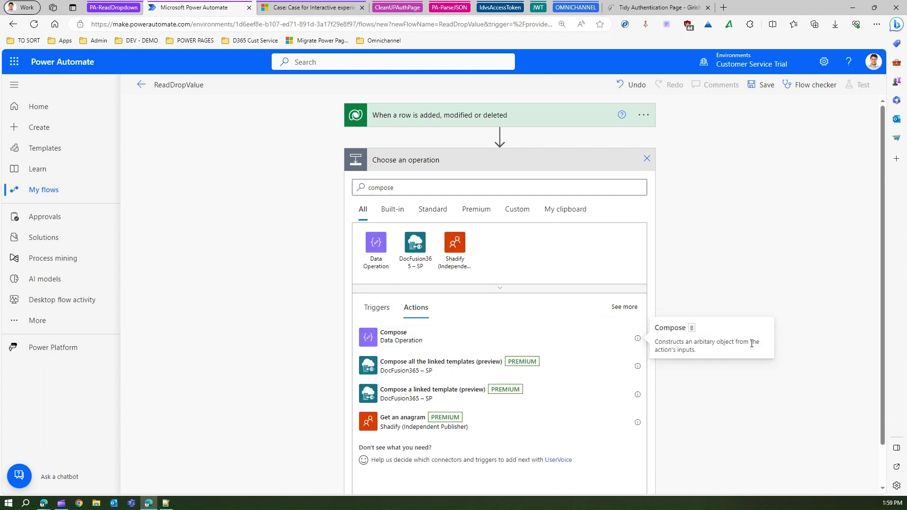
pyautogui.click(419, 338)
# Search the trigger's dynamic values for "origin" for the Compose action's inputs.
pyautogui.click(436, 183)
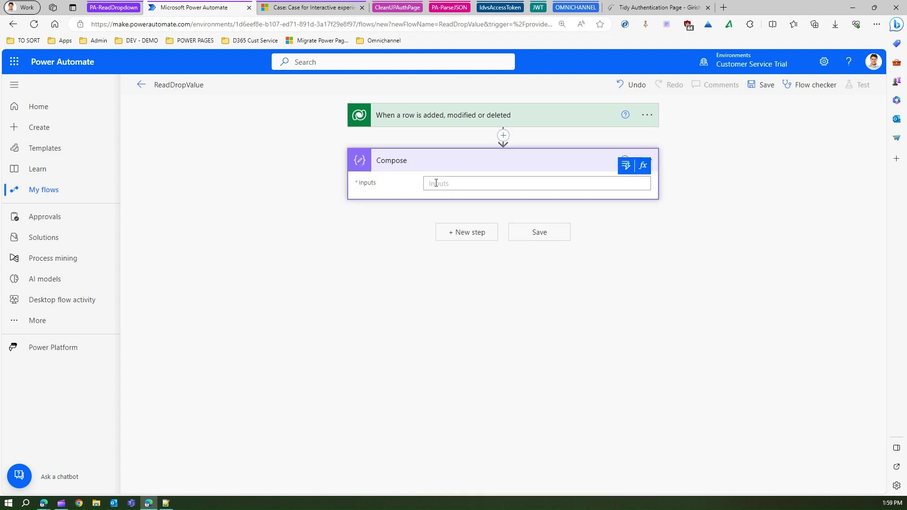
pyautogui.click(642, 167)
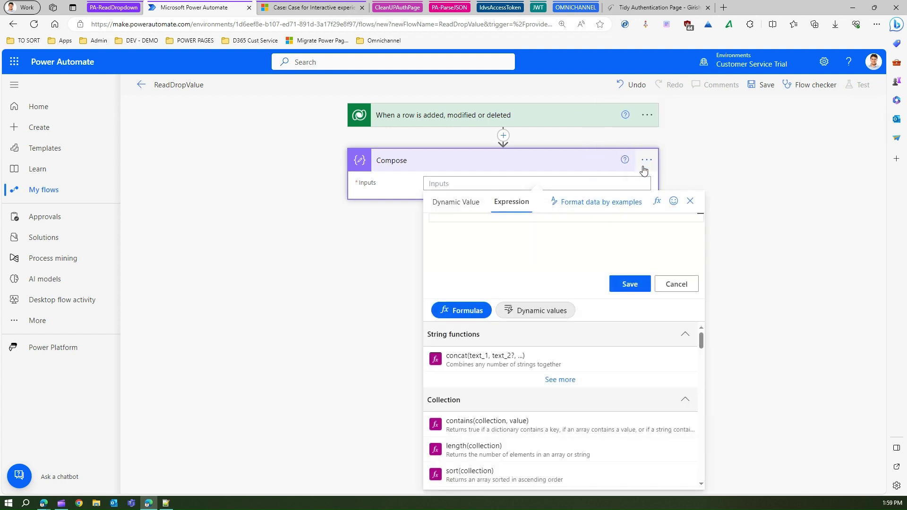
pyautogui.click(690, 200)
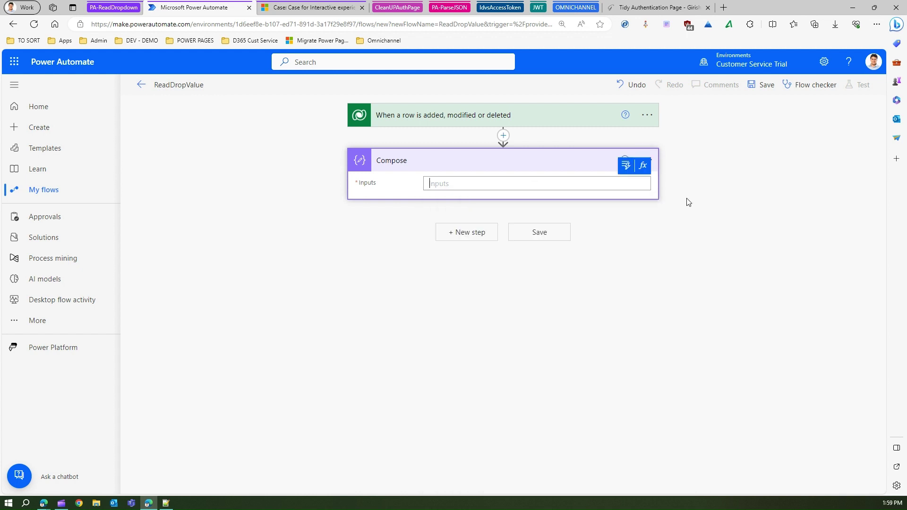
pyautogui.click(624, 167)
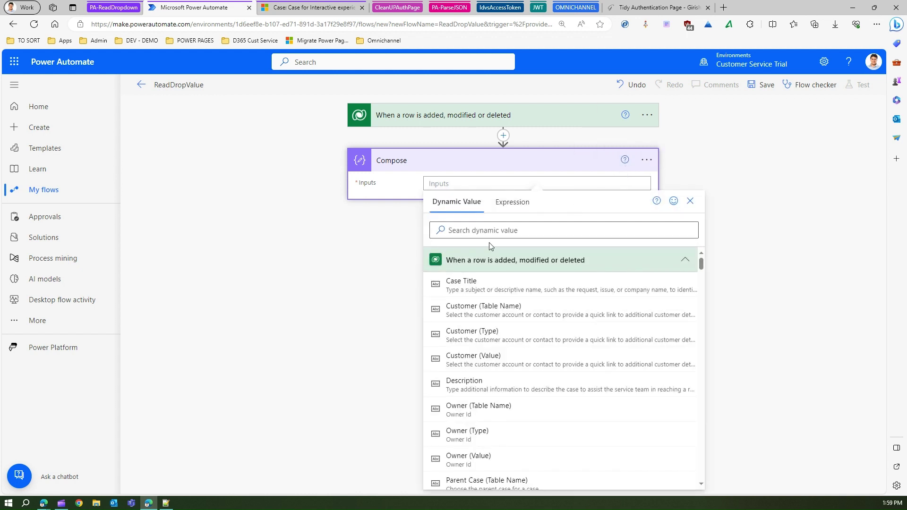
pyautogui.click(483, 228)
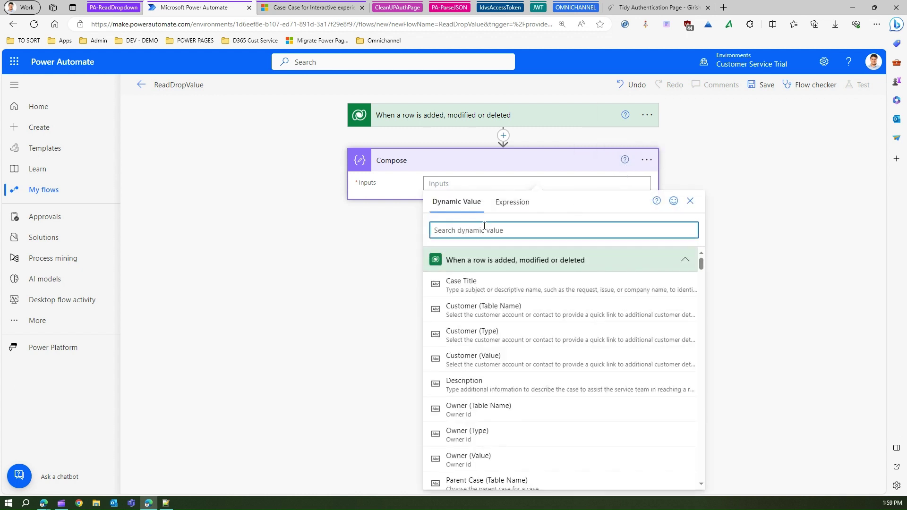
pyautogui.write('origin')
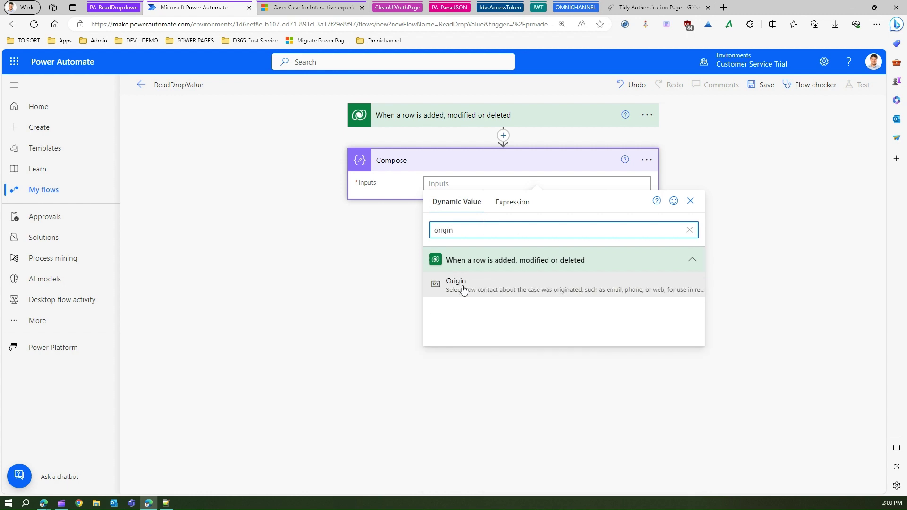
# Switch to the AAA case in Dynamics 365 and examine the choices of its Origin field.
pyautogui.click(312, 7)
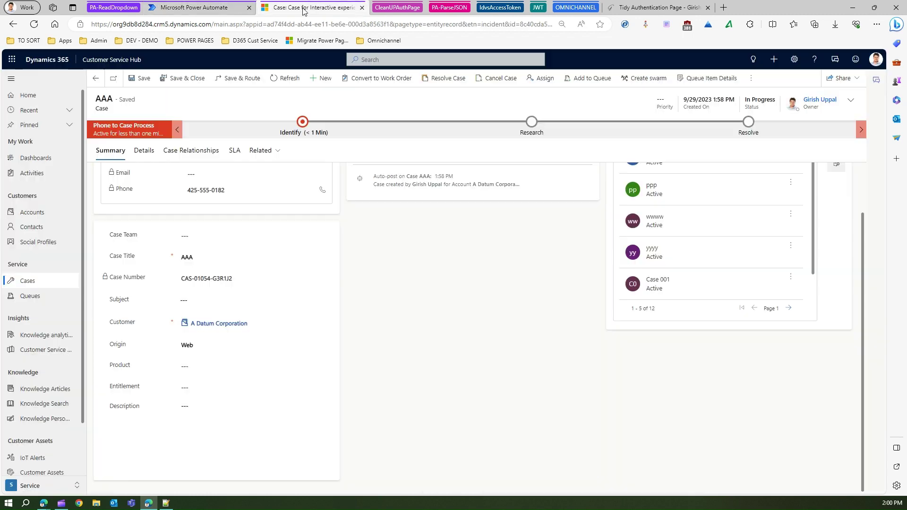
pyautogui.click(206, 350)
pyautogui.click(370, 348)
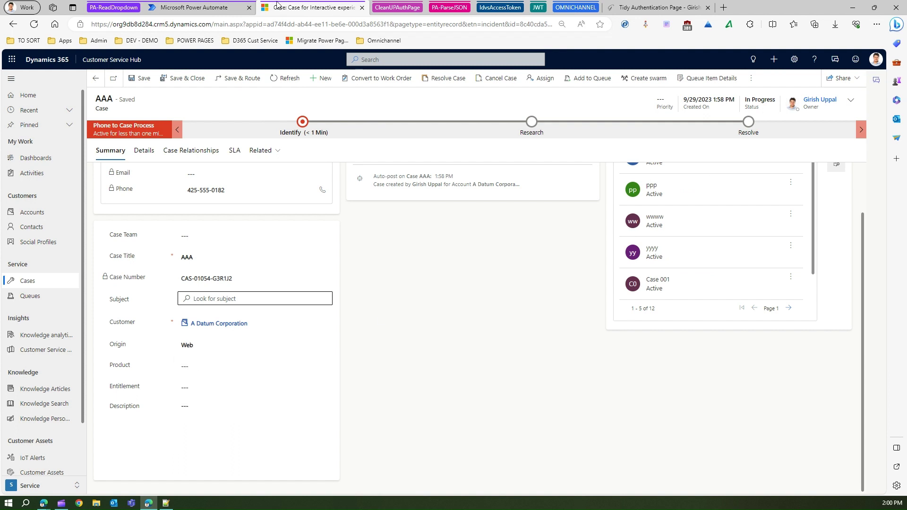
# Return to Power Automate, set the Compose inputs to the trigger's Origin dynamic value, save the flow and leave the editor.
pyautogui.click(221, 8)
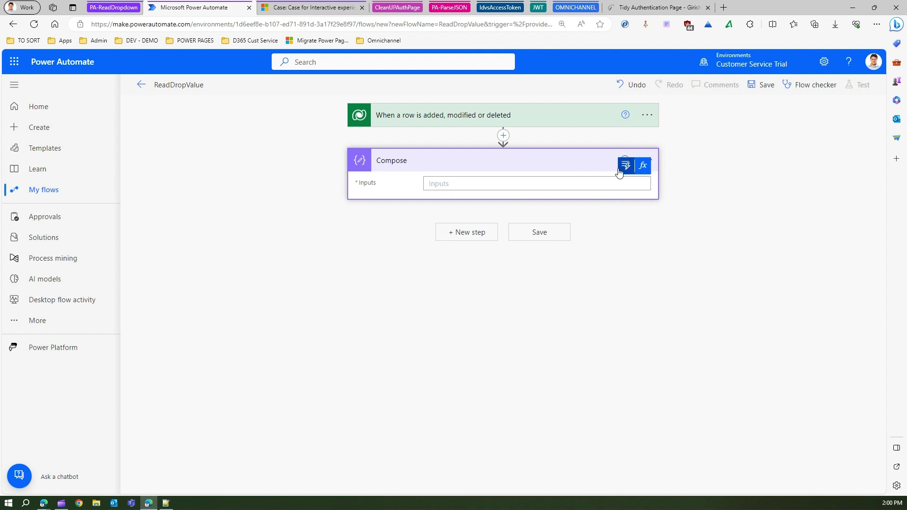
pyautogui.click(565, 232)
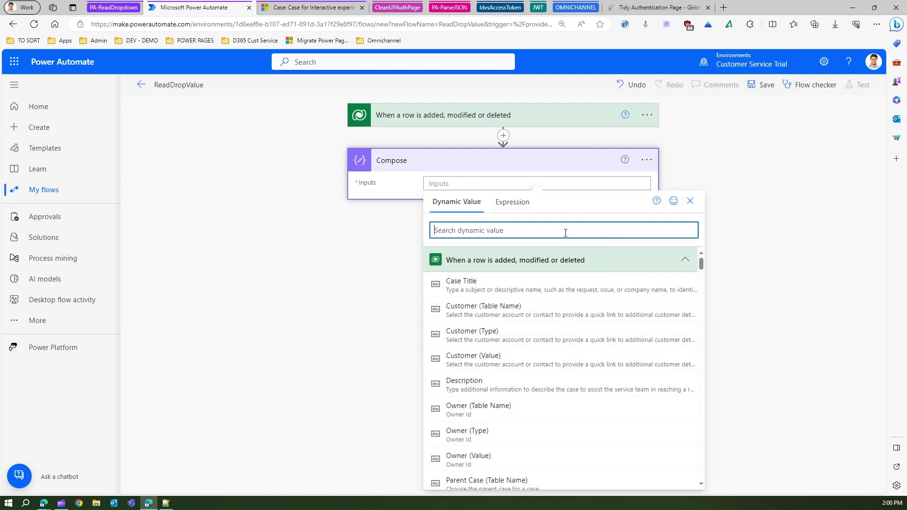
pyautogui.write('origin')
pyautogui.click(513, 295)
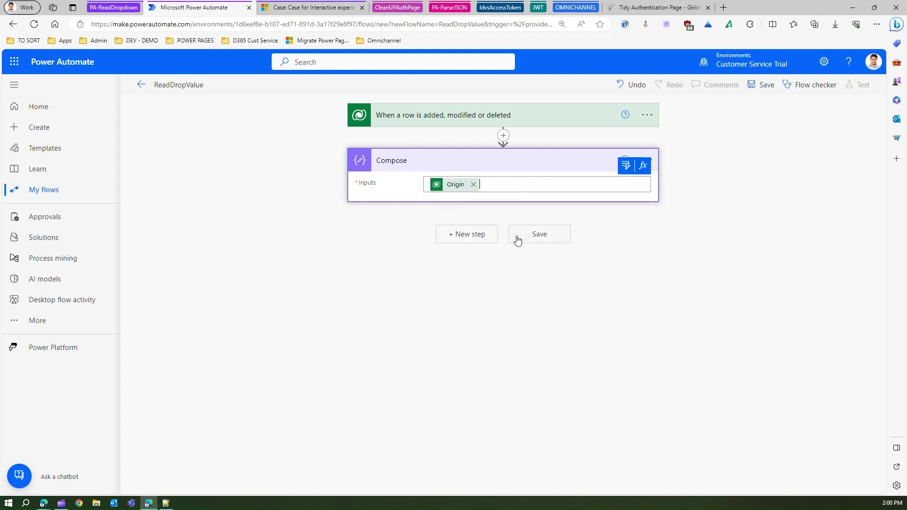
pyautogui.click(531, 235)
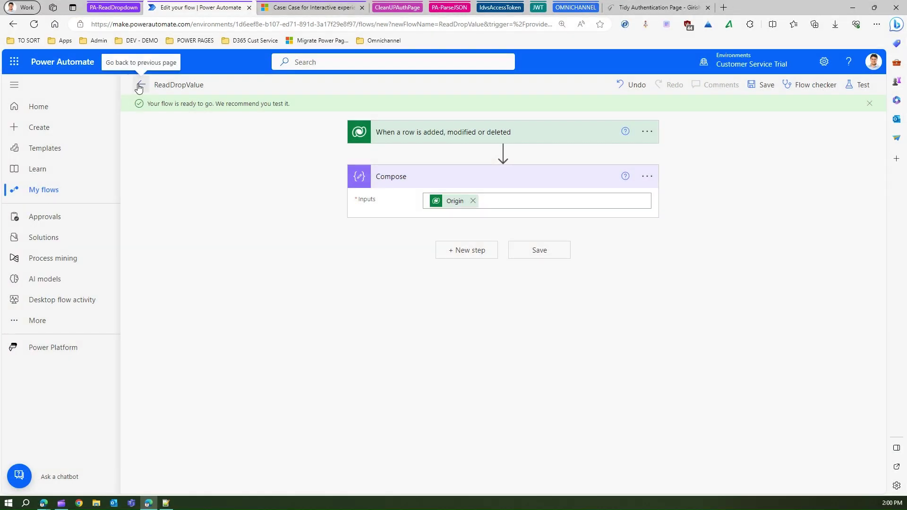
pyautogui.click(141, 84)
# Switch to the AAA case in Dynamics 365, change its Origin to Facebook and save the case.
pyautogui.click(312, 8)
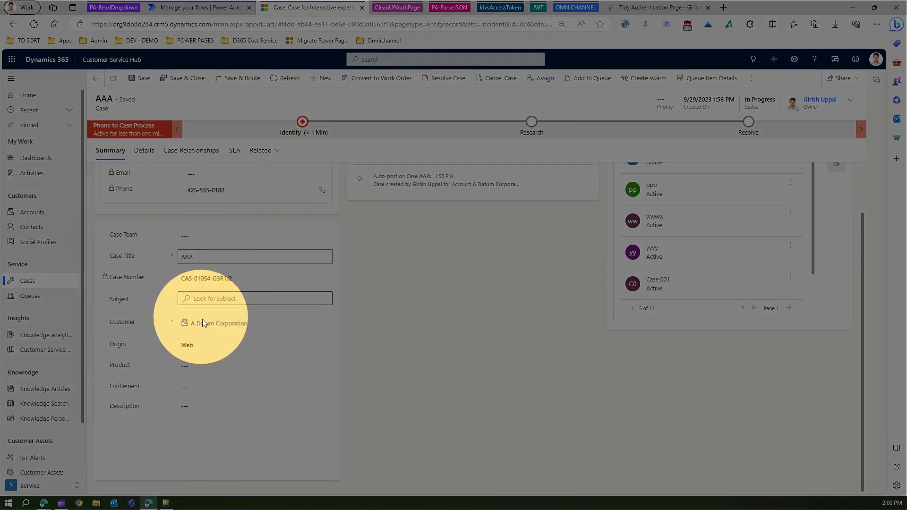
pyautogui.click(201, 347)
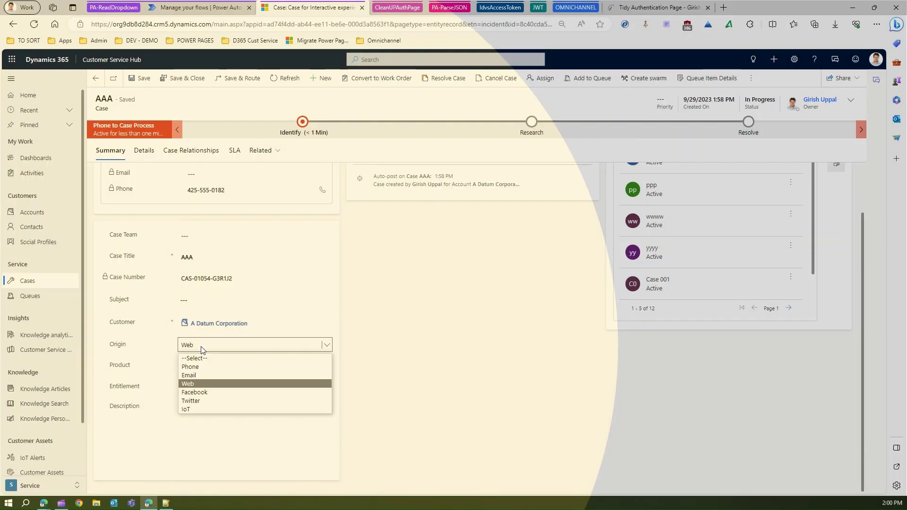
pyautogui.click(196, 392)
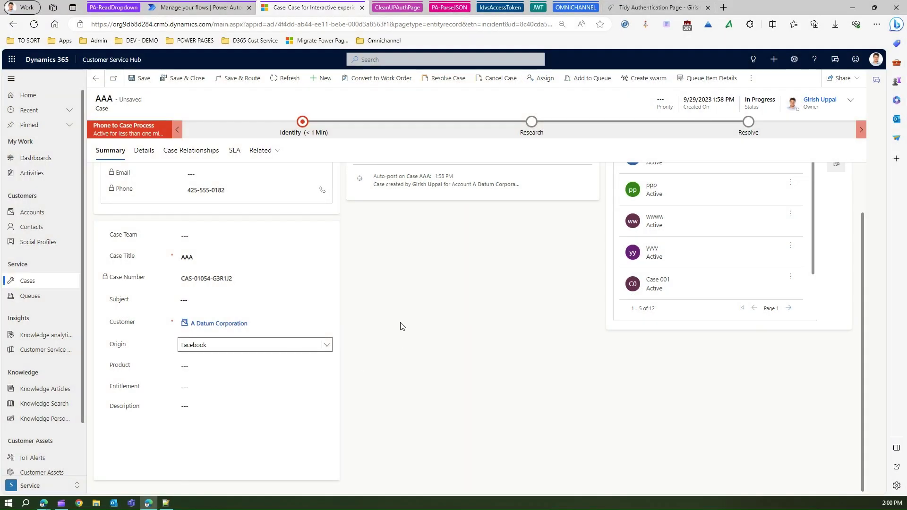
pyautogui.click(142, 78)
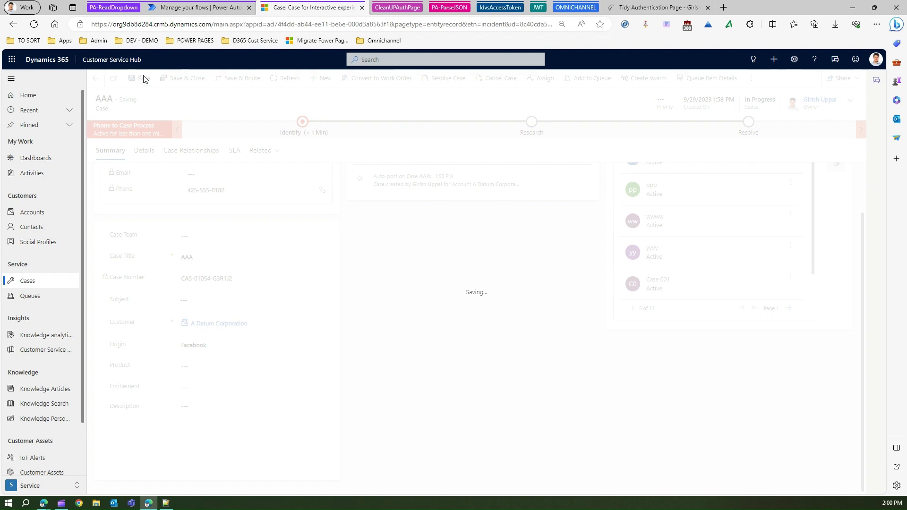
# Switch to Power Automate and refresh the ReadDropValue flow's run history to check for a new run.
pyautogui.click(195, 8)
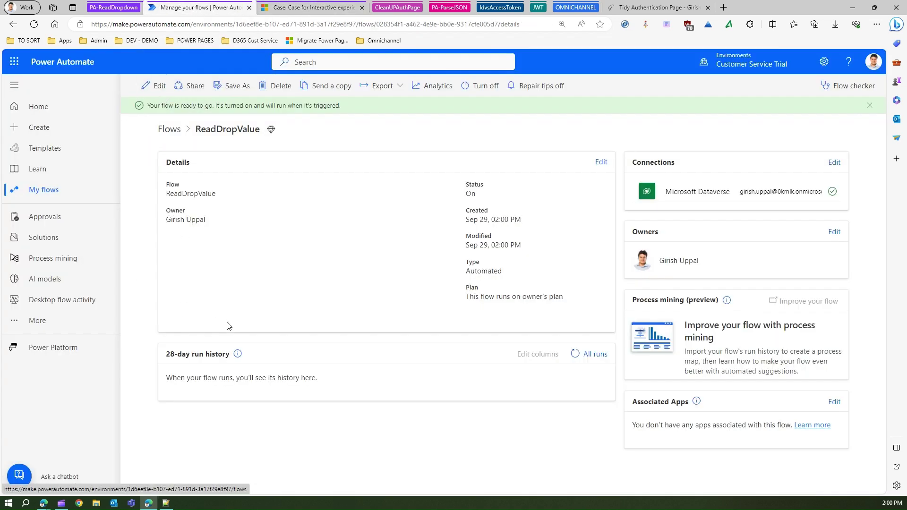
pyautogui.click(574, 354)
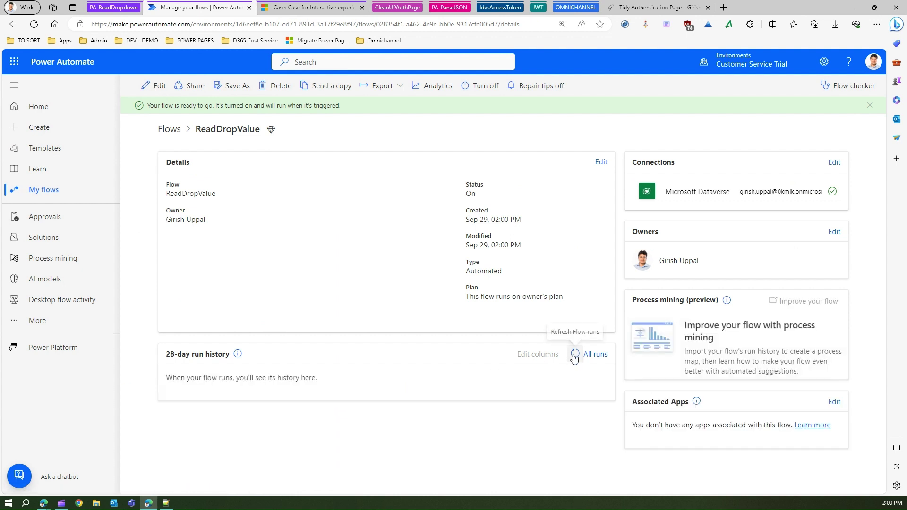
pyautogui.click(574, 356)
pyautogui.click(574, 355)
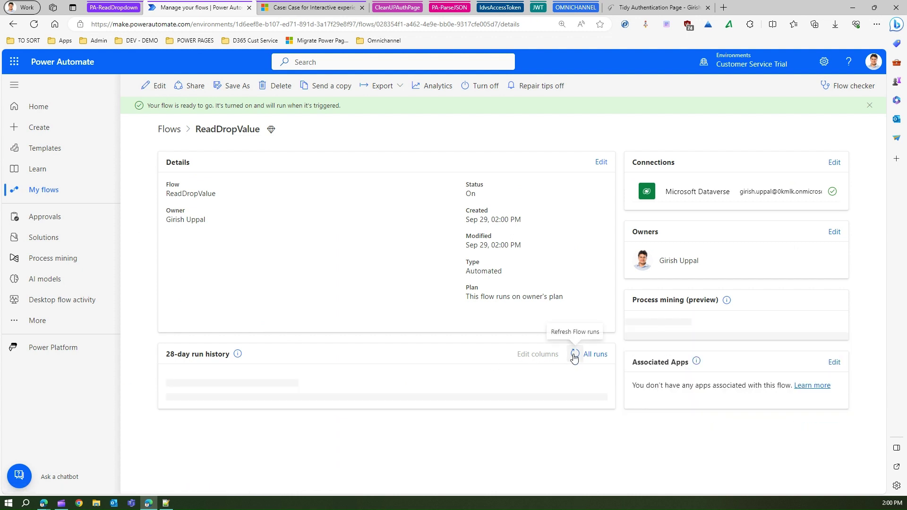
pyautogui.click(574, 354)
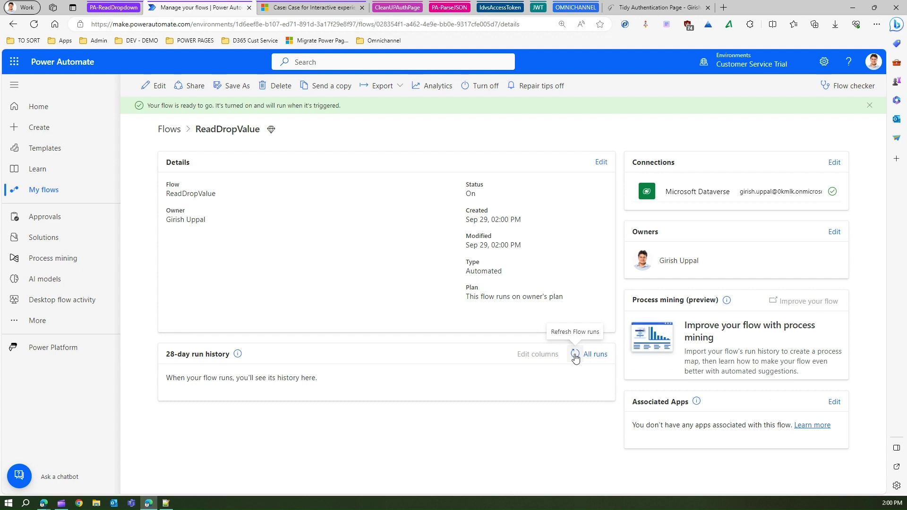
pyautogui.click(574, 355)
pyautogui.click(575, 355)
pyautogui.click(574, 354)
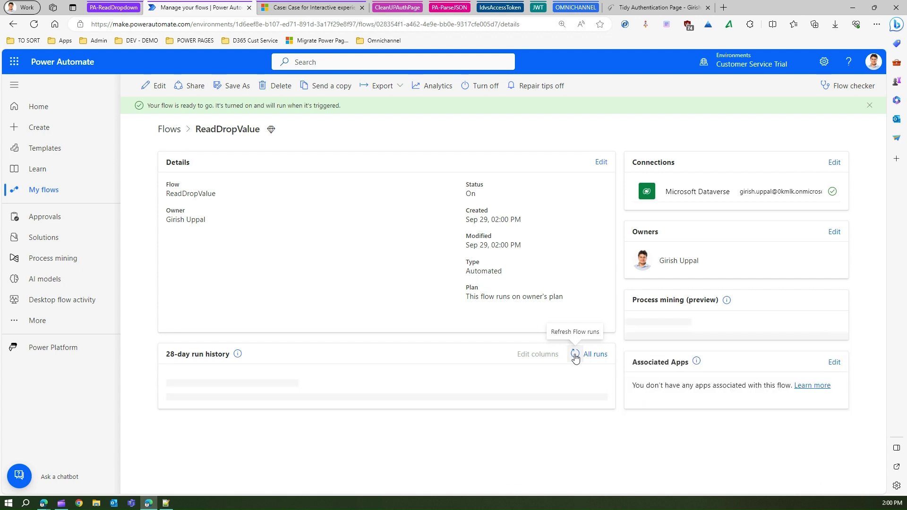
pyautogui.click(575, 356)
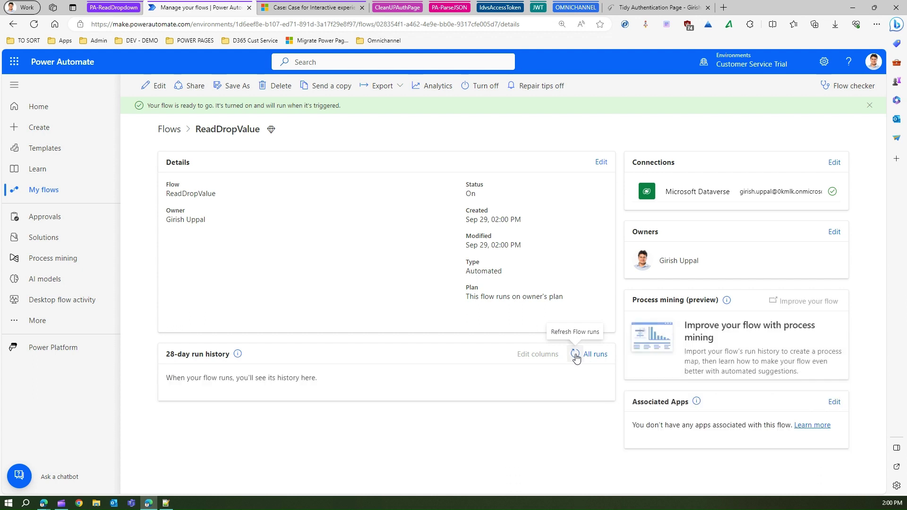
pyautogui.click(575, 355)
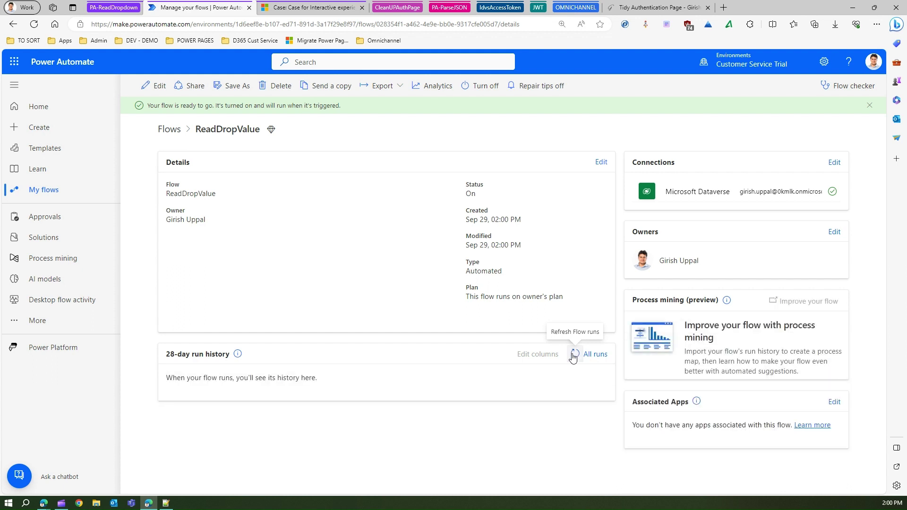
pyautogui.click(573, 355)
pyautogui.click(574, 355)
pyautogui.click(575, 355)
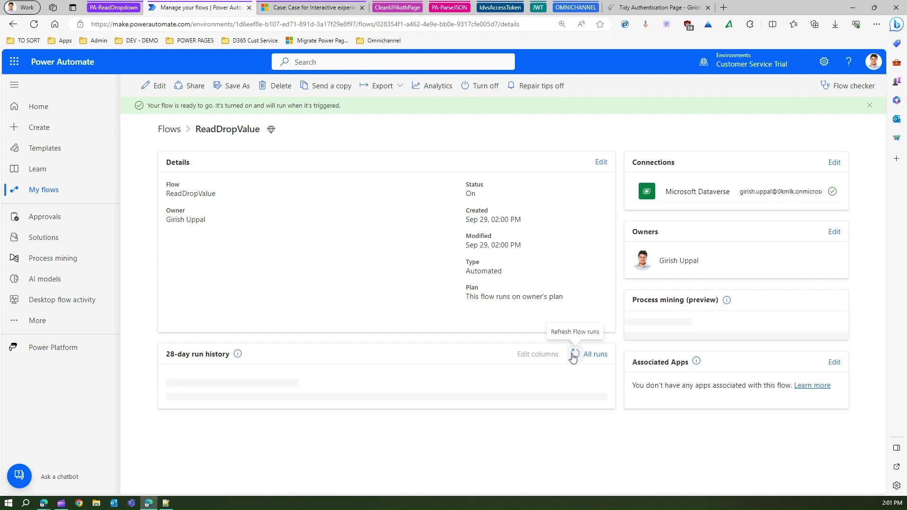
# Start a new case in Dynamics 365 with case team Team One, title Case21231212 and customer A Datum Corporation.
pyautogui.click(369, 7)
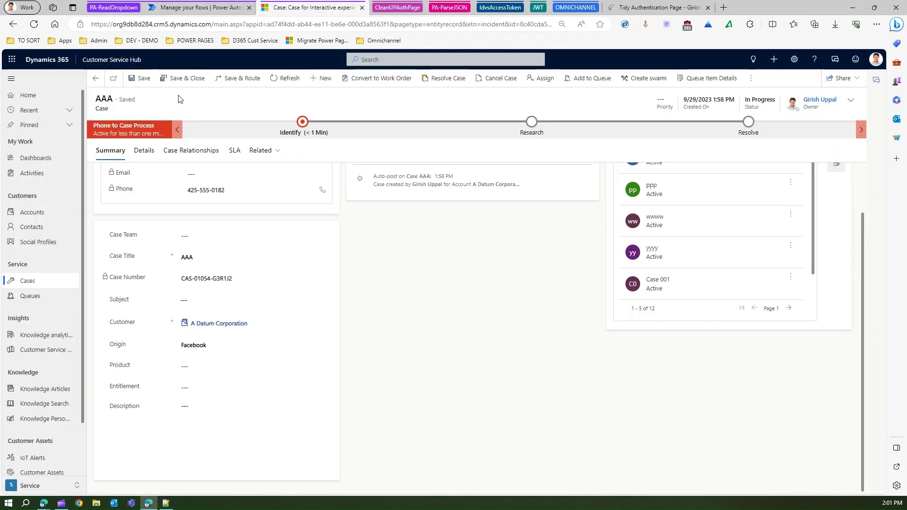
pyautogui.click(326, 80)
pyautogui.click(212, 184)
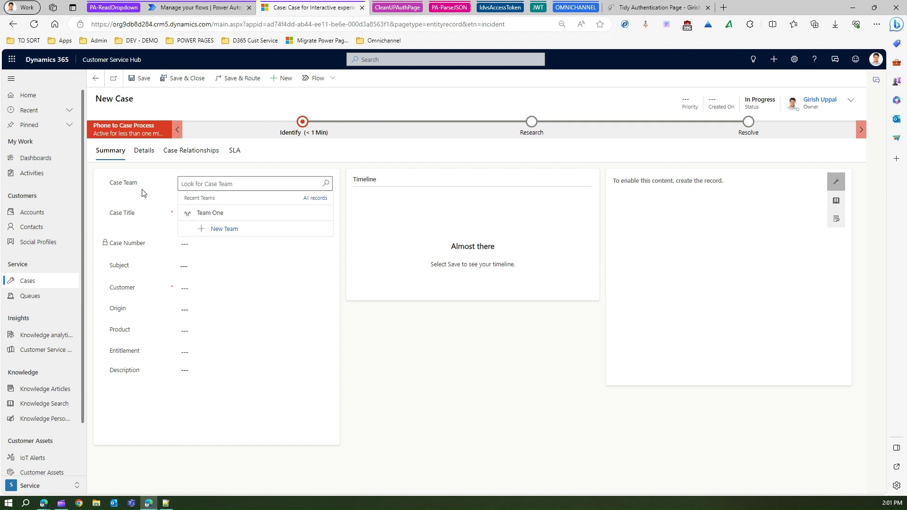
pyautogui.click(199, 211)
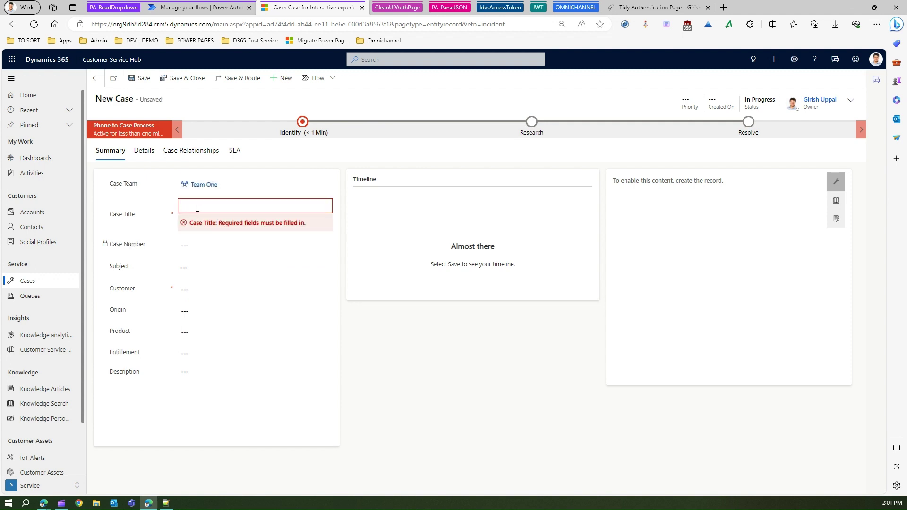
pyautogui.write('21231212')
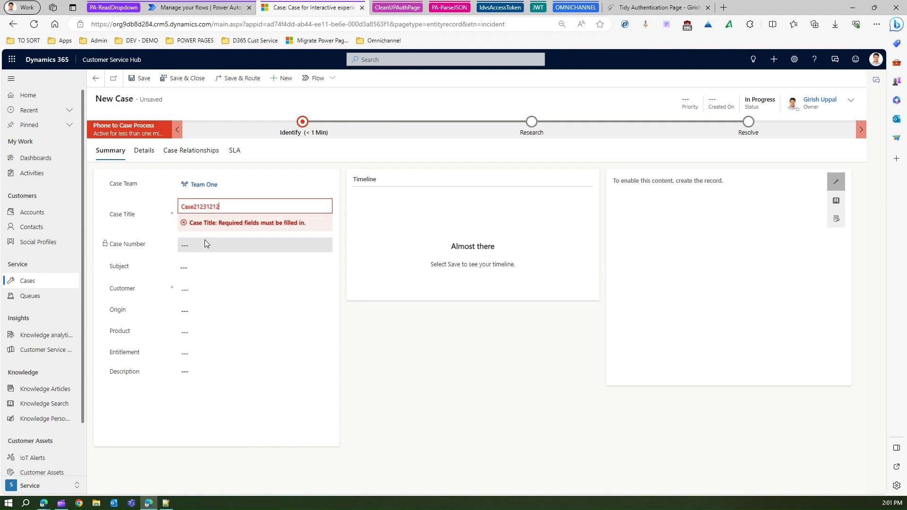
pyautogui.click(191, 273)
pyautogui.press('Return')
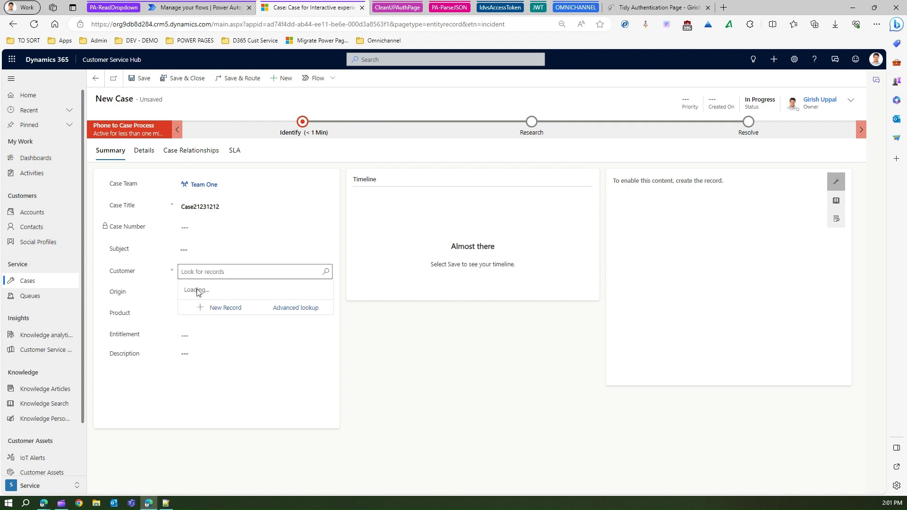
pyautogui.click(207, 308)
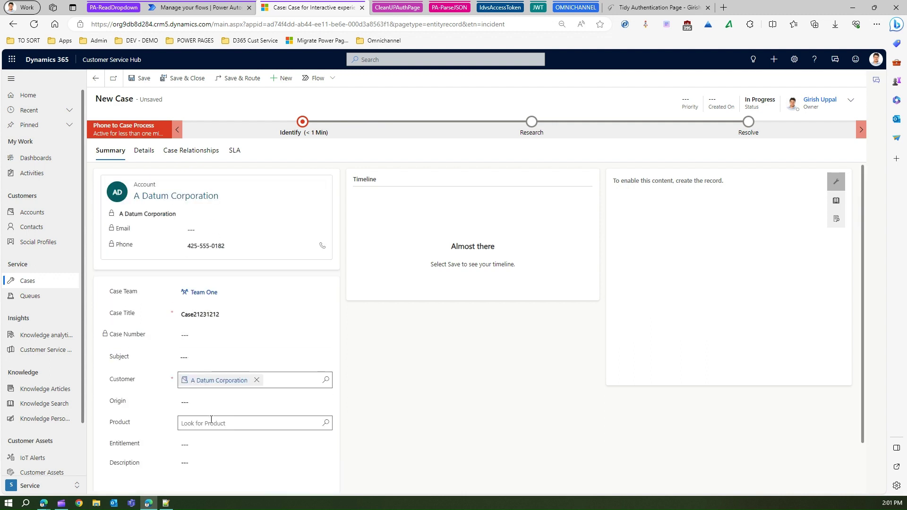
# Set the new case's Origin to Email, recheck the flow's run history in Power Automate, and save the case in Dynamics 365.
pyautogui.click(202, 402)
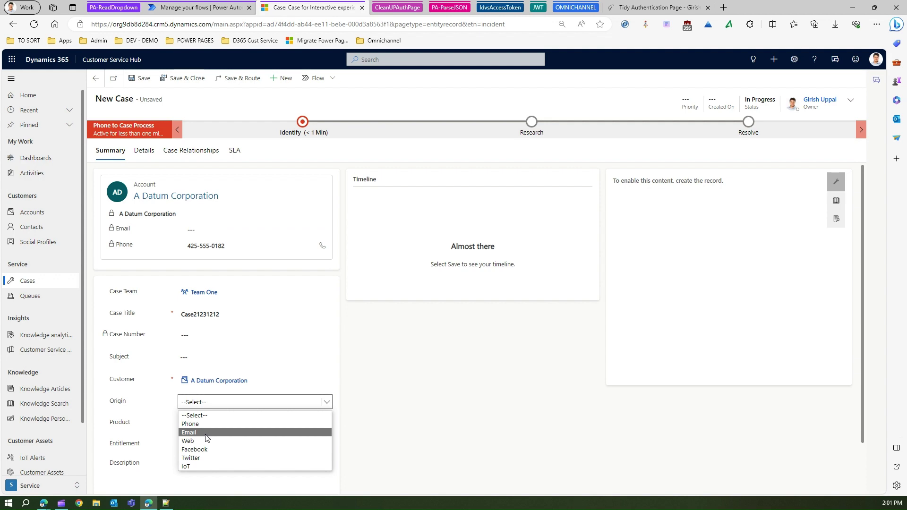
pyautogui.click(205, 432)
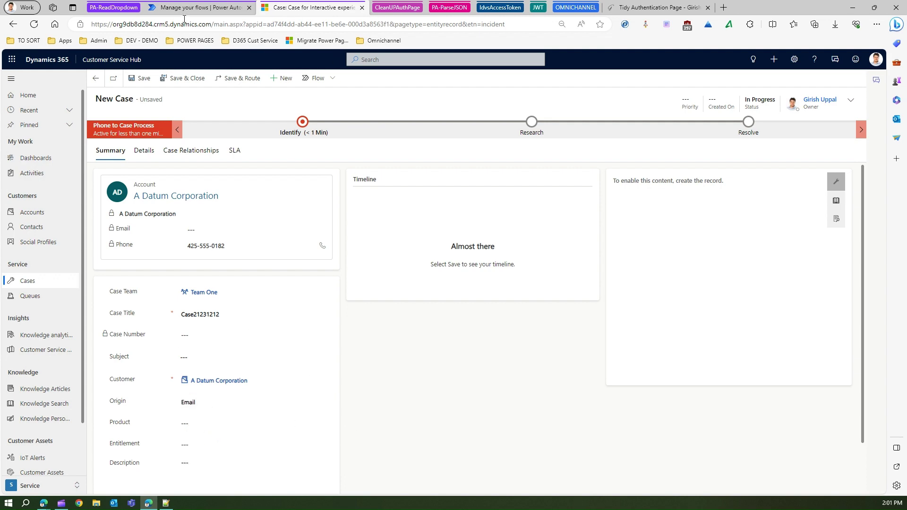
pyautogui.click(208, 9)
pyautogui.click(575, 354)
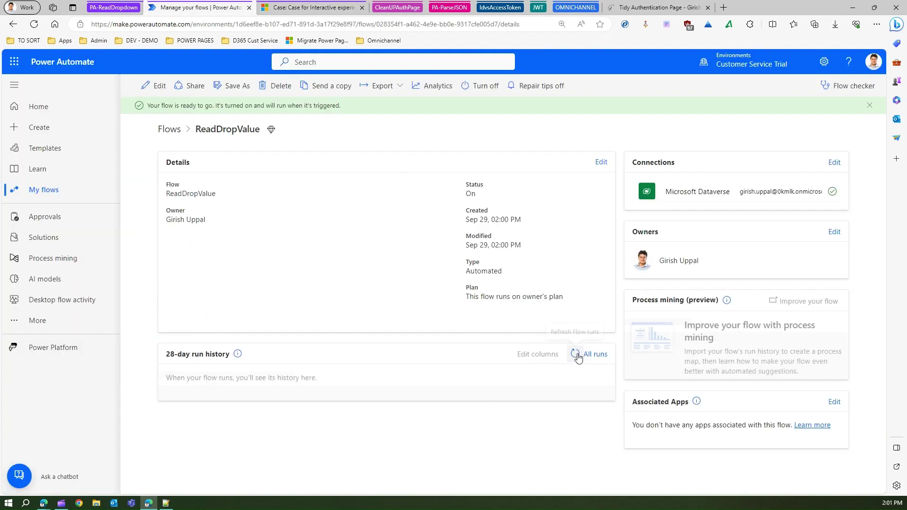
pyautogui.click(306, 10)
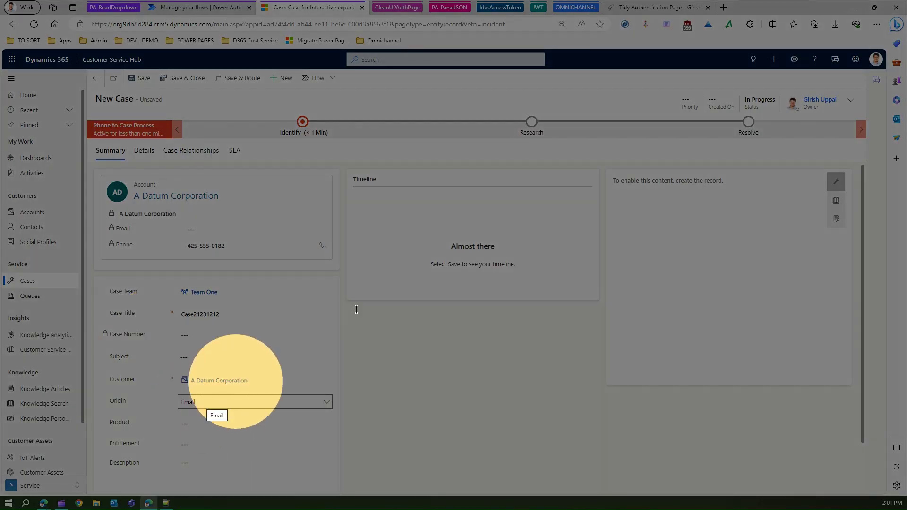
pyautogui.click(148, 80)
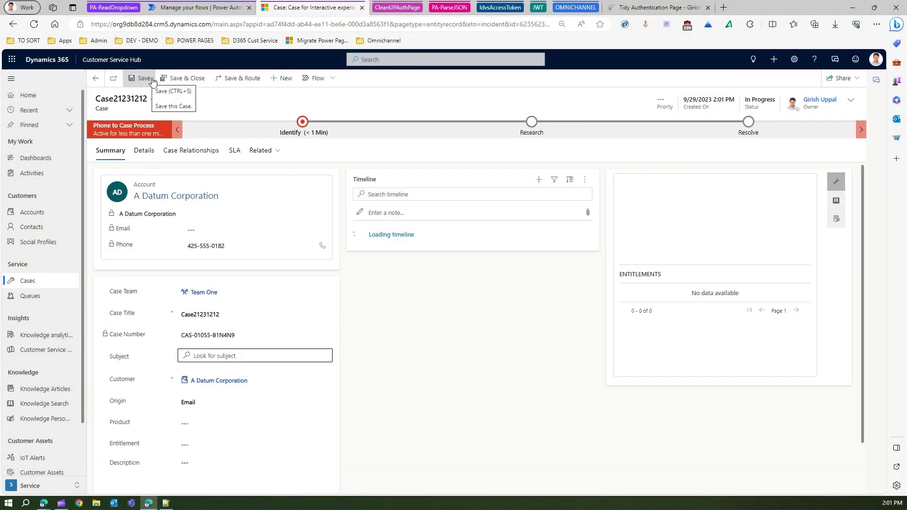
# Switch to Power Automate, refresh the ReadDropValue run history and open the latest run.
pyautogui.click(193, 10)
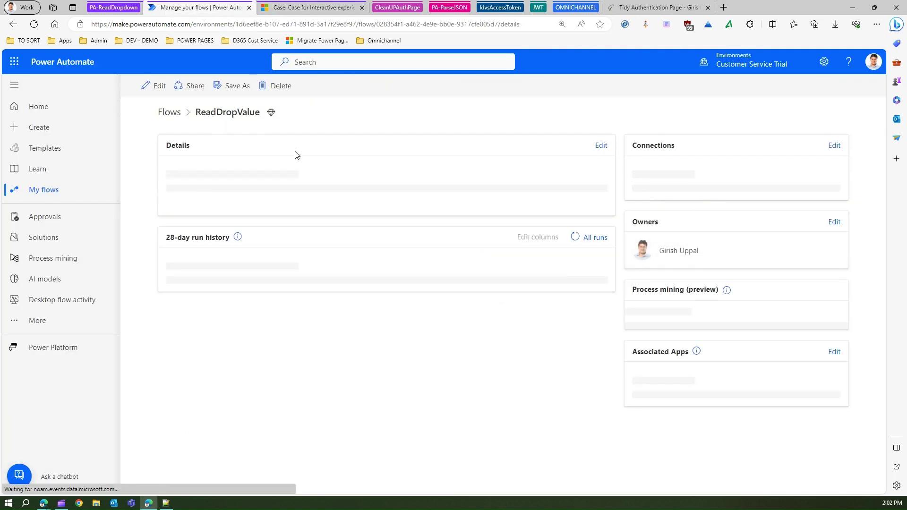
pyautogui.click(575, 338)
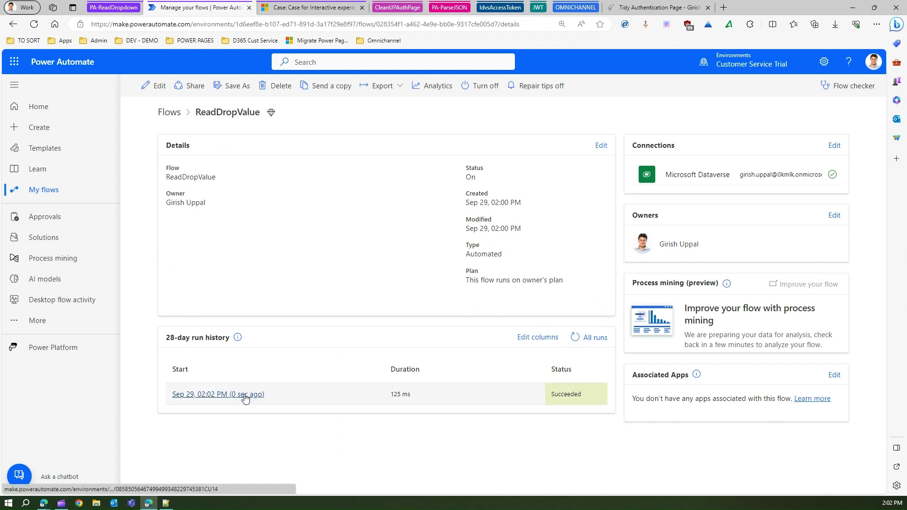
pyautogui.click(575, 338)
pyautogui.click(248, 395)
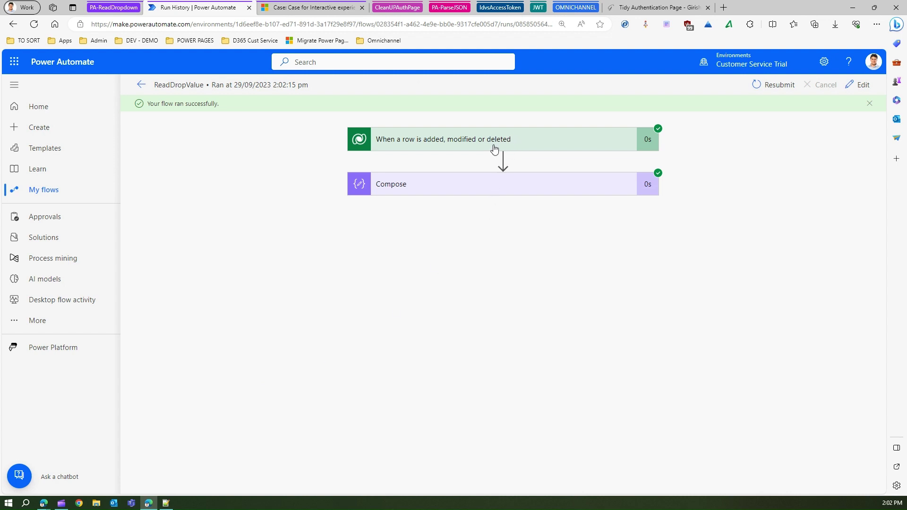
# Examine the trigger's raw outputs in this run for the case origin code and its label.
pyautogui.click(471, 146)
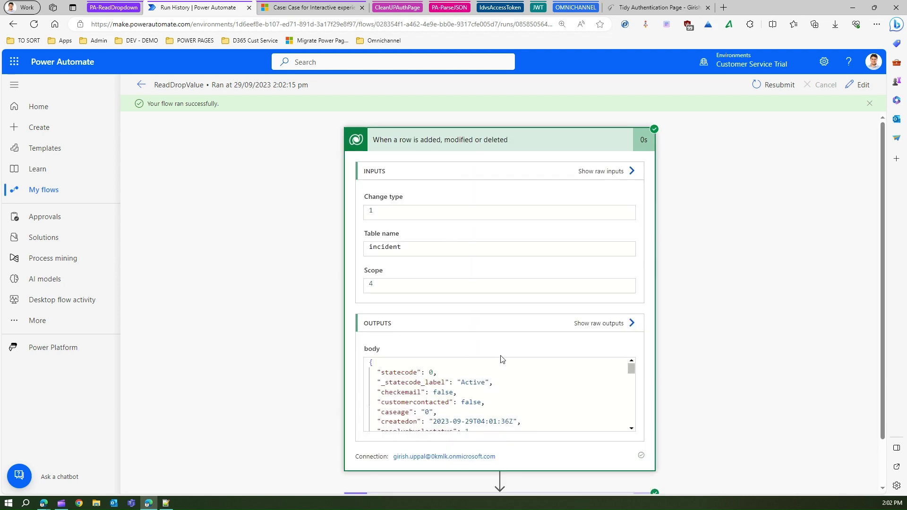
pyautogui.click(625, 323)
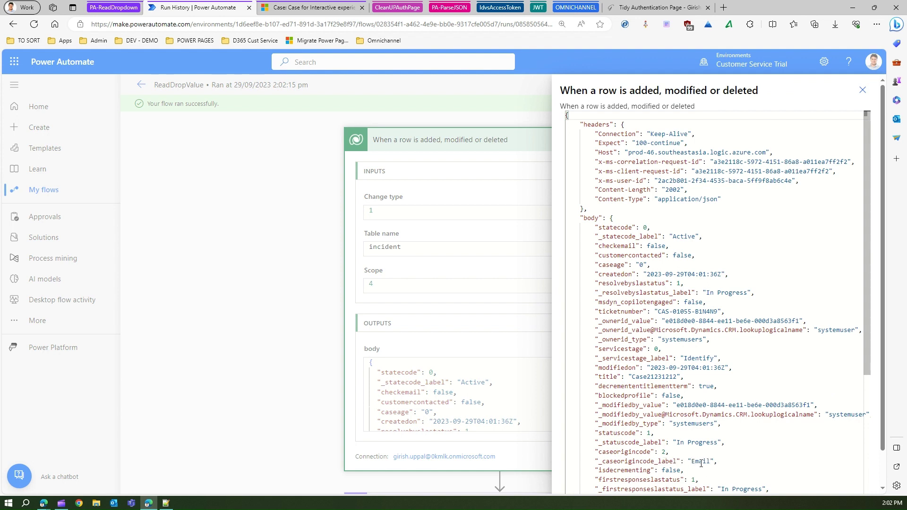
pyautogui.click(326, 279)
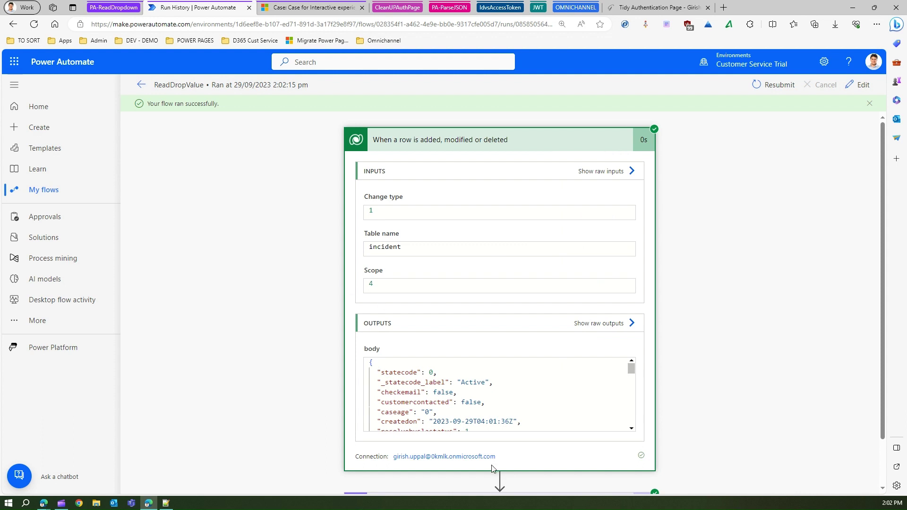
pyautogui.click(484, 139)
# Examine the Compose action's raw outputs in the same run to see which Origin value it returns.
pyautogui.click(432, 184)
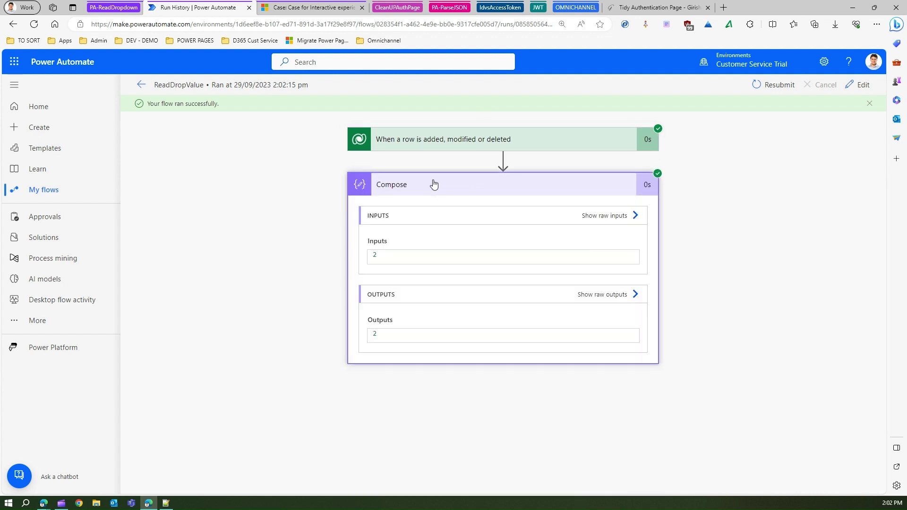
pyautogui.click(602, 295)
pyautogui.moveTo(572, 113); pyautogui.dragTo(542, 118)
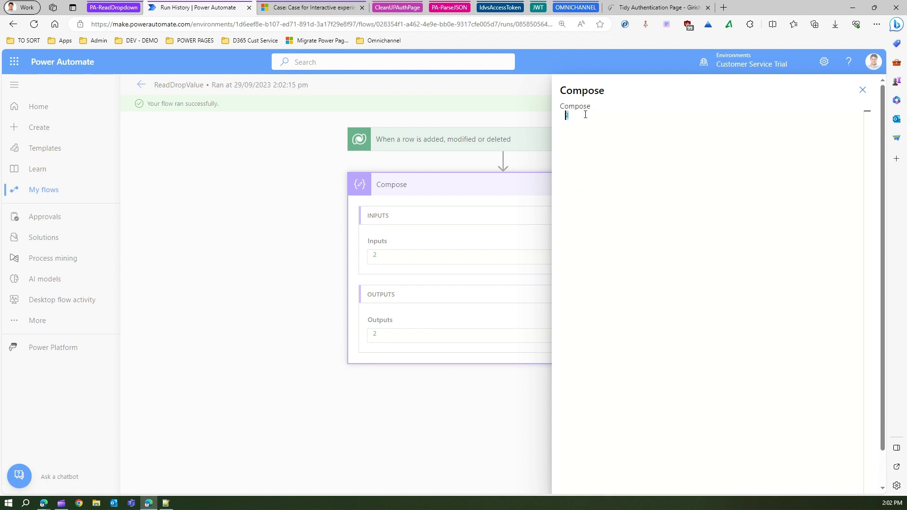
# Close the Compose outputs and search the raw outputs of the trigger "When a row is added, modified or deleted" for "origin".
pyautogui.click(862, 90)
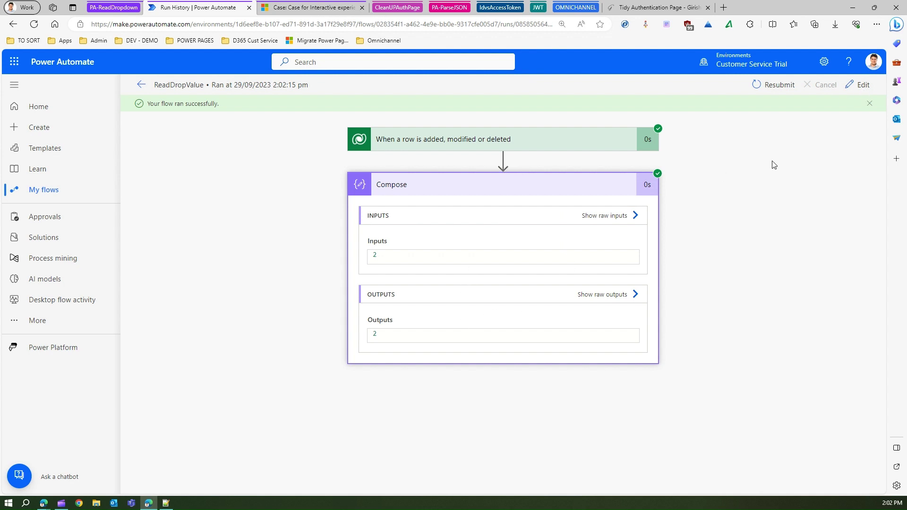
pyautogui.click(554, 139)
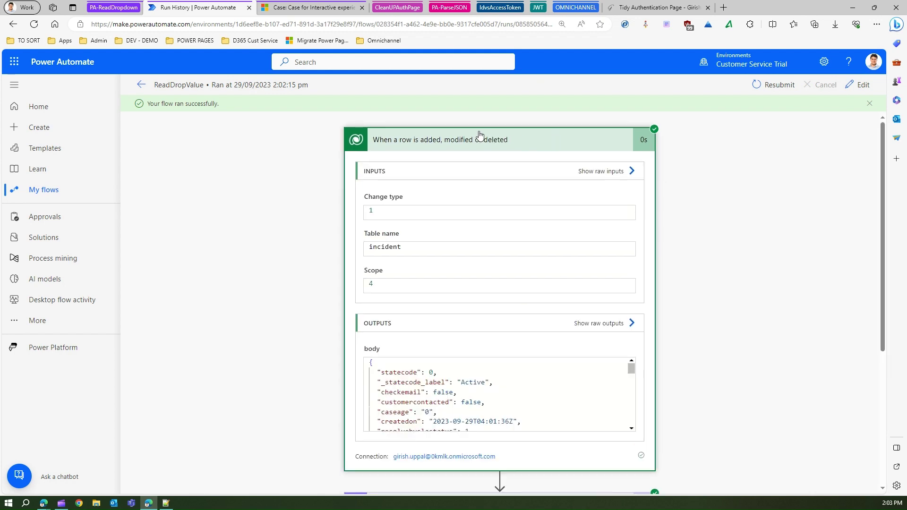
pyautogui.click(604, 323)
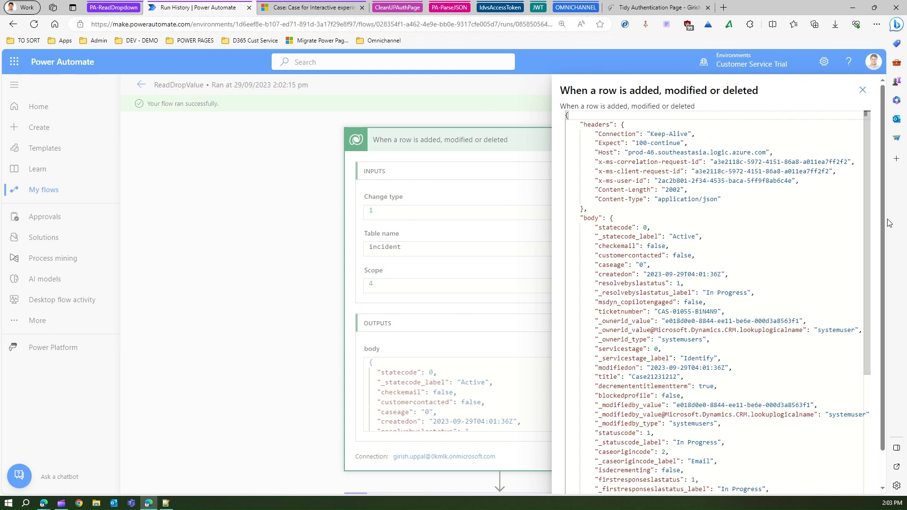
pyautogui.click(693, 218)
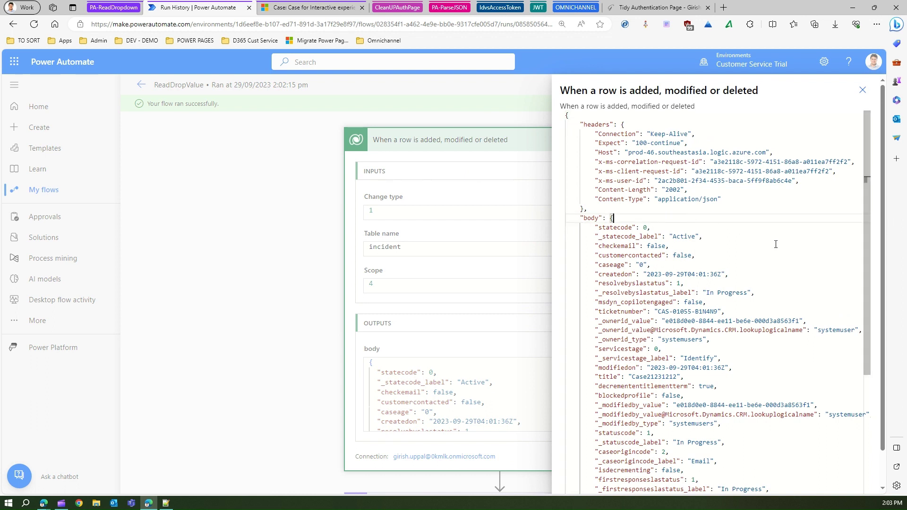
pyautogui.hotkey('ctrl', 'f')
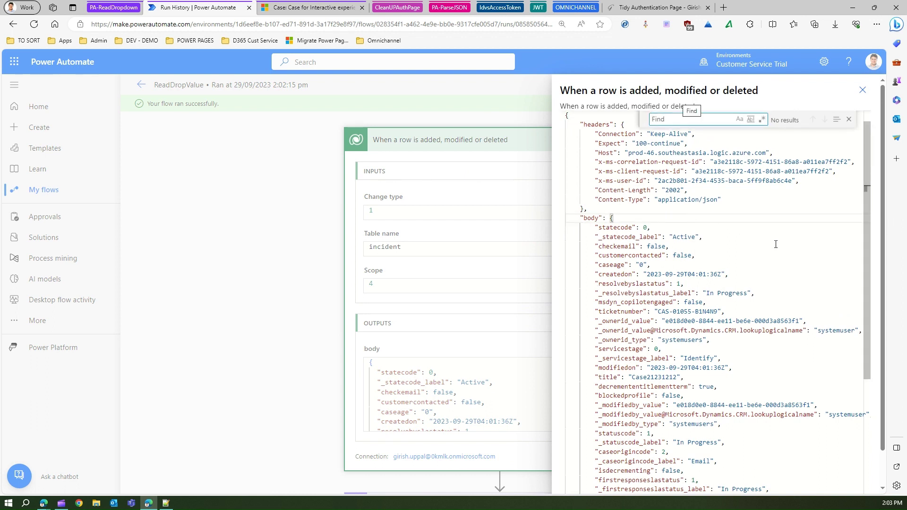
pyautogui.write('origin')
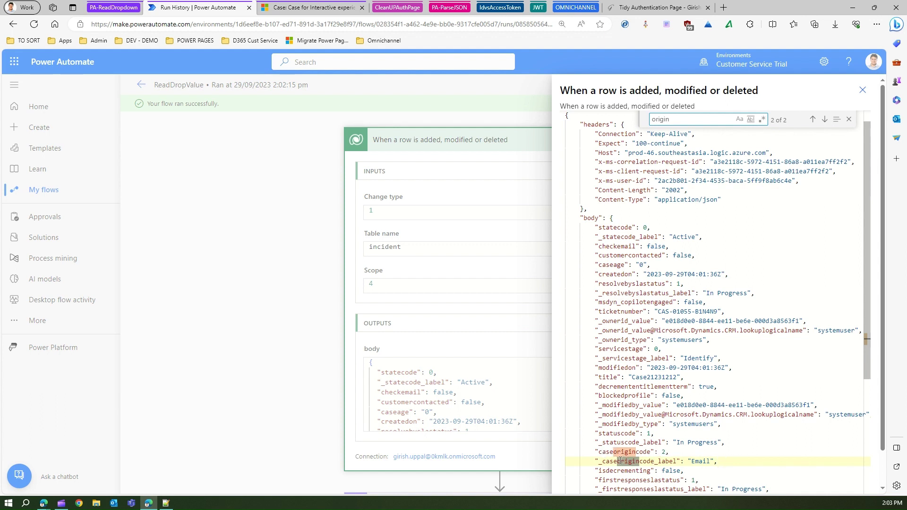
# Examine the caseorigincode value and the _caseorigincode_label entry in the trigger's raw outputs, and close the outputs.
pyautogui.click(664, 450)
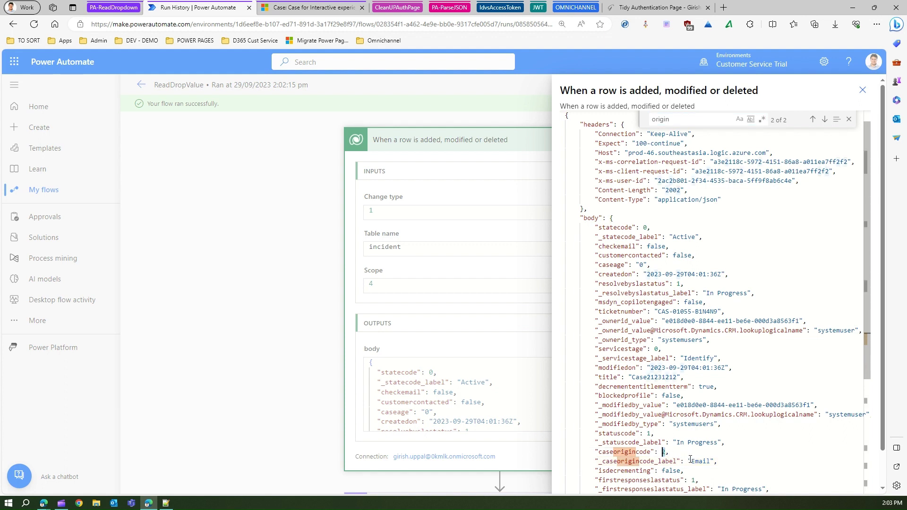
pyautogui.moveTo(688, 461); pyautogui.dragTo(714, 458)
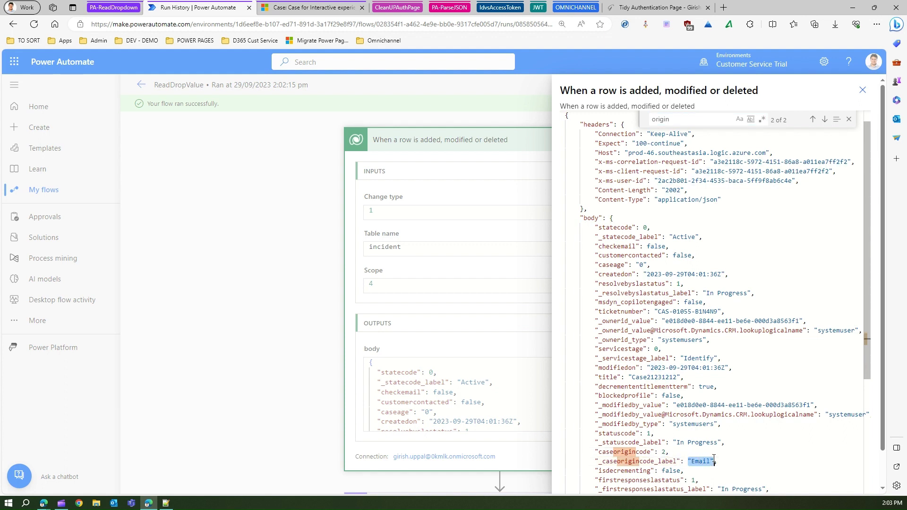
pyautogui.click(746, 446)
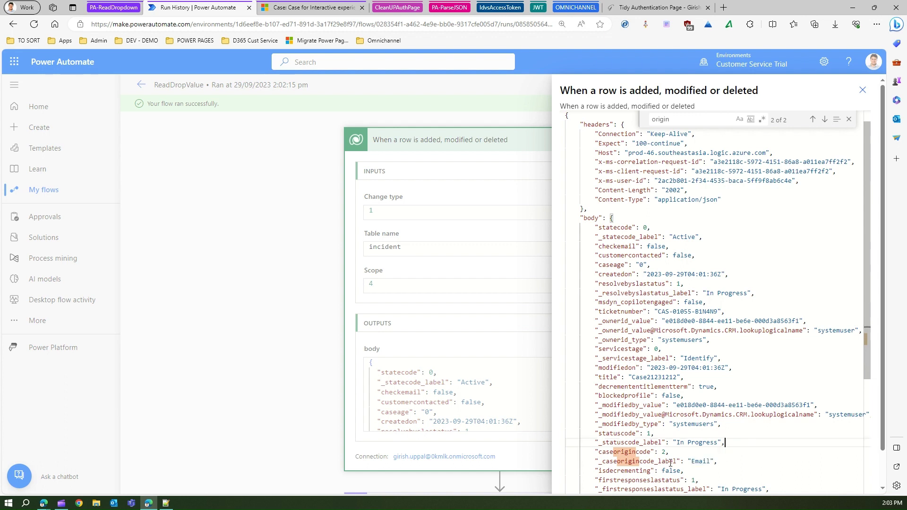
pyautogui.moveTo(595, 462); pyautogui.dragTo(680, 459)
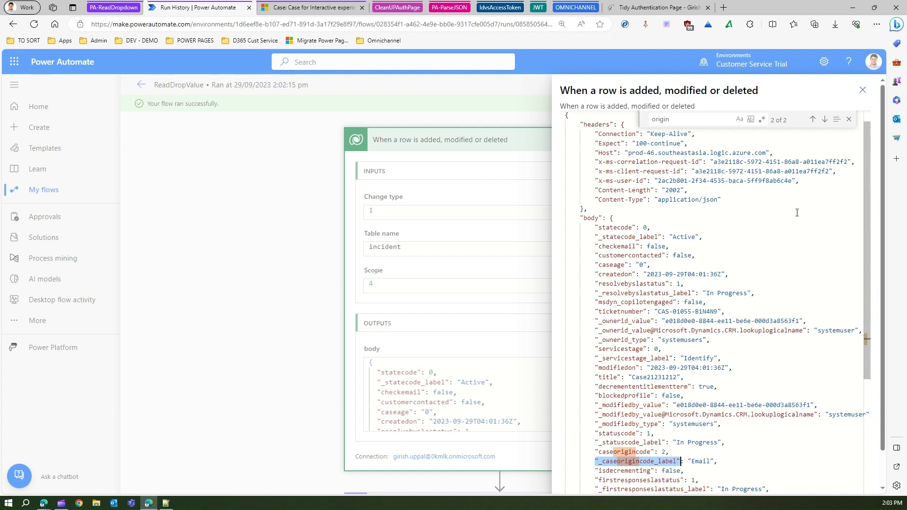
pyautogui.click(862, 90)
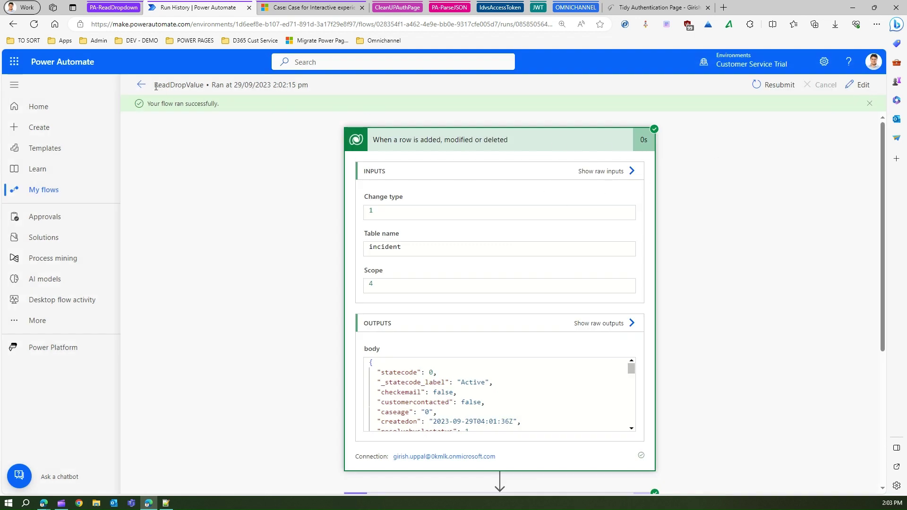
# Duplicate the browser tab showing this flow run and return to the original tab.
pyautogui.rightClick(206, 10)
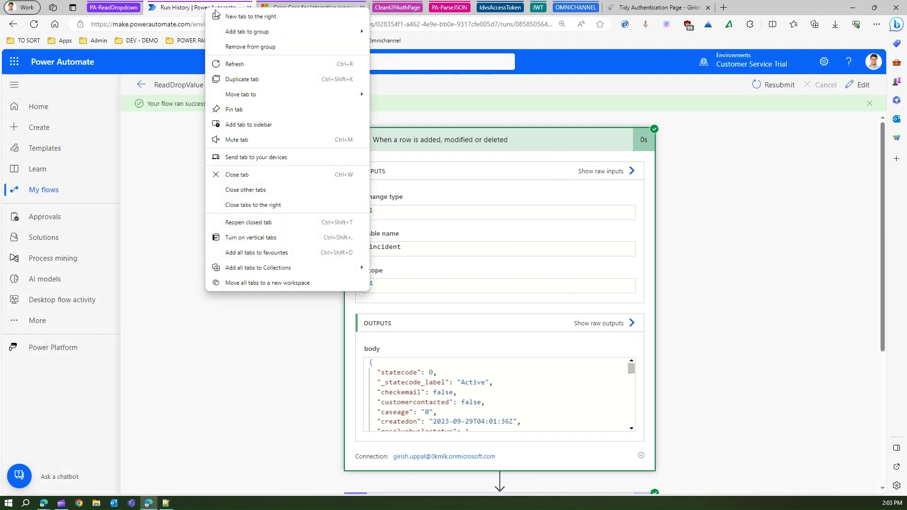
pyautogui.click(236, 79)
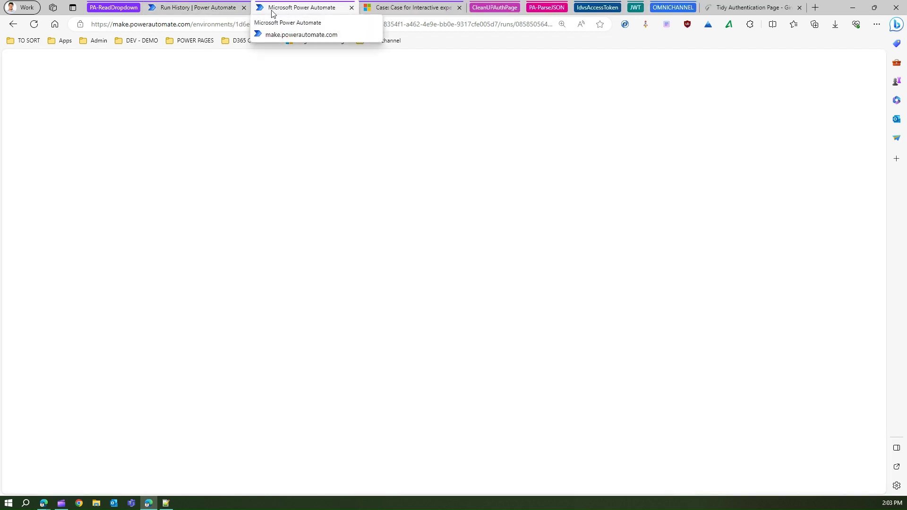
pyautogui.click(223, 10)
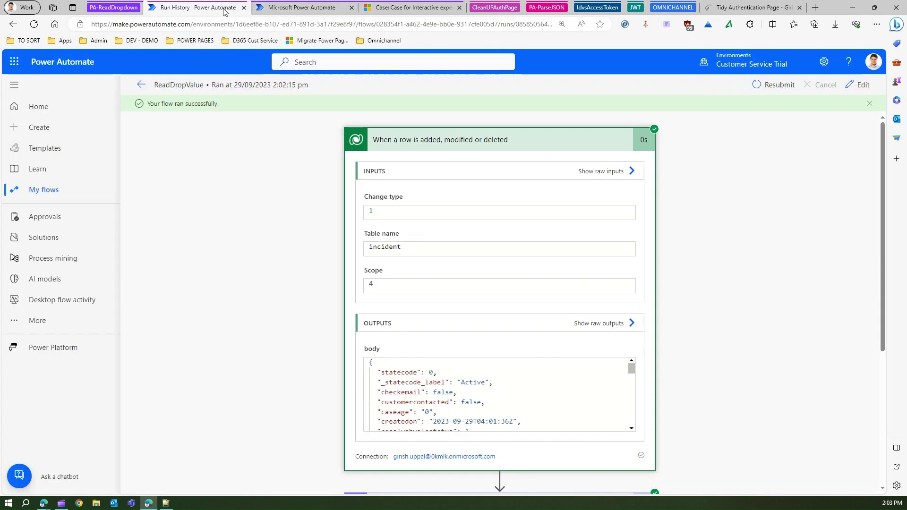
# Go back to the ReadDropValue flow's details page and open the flow for editing.
pyautogui.click(142, 85)
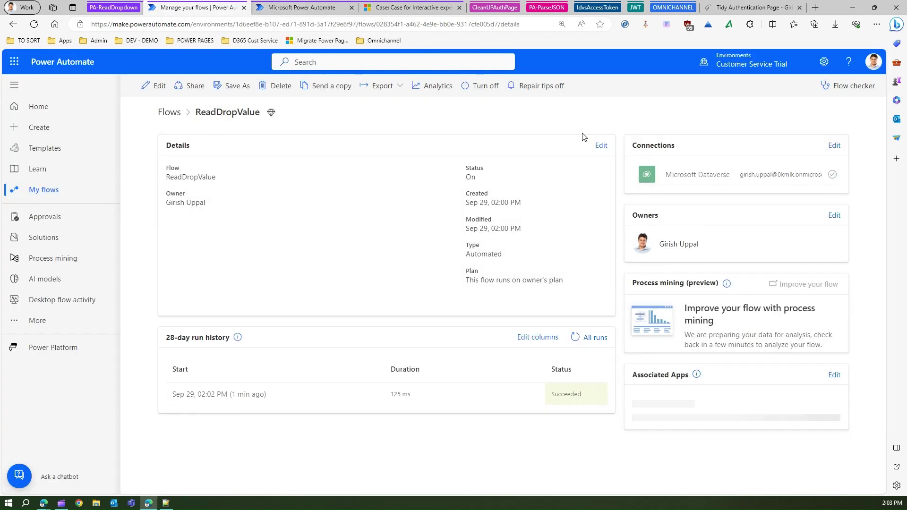
pyautogui.click(601, 146)
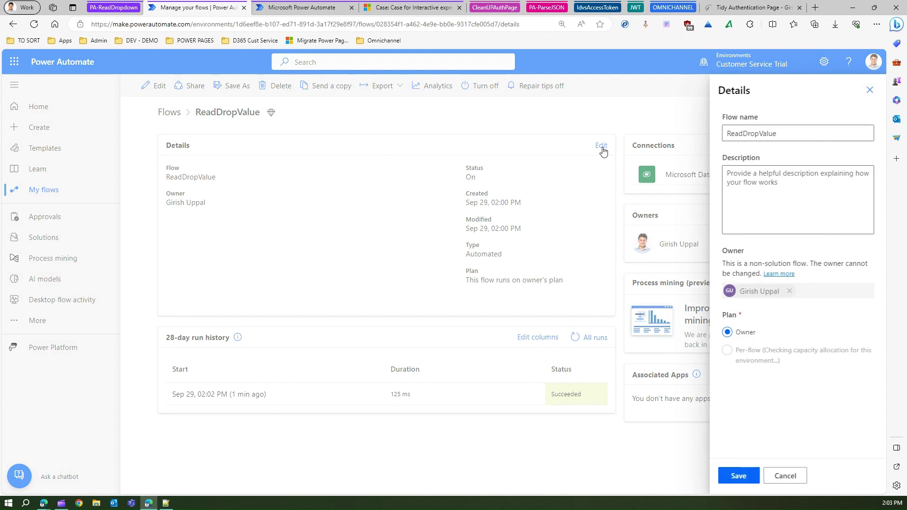
pyautogui.click(801, 469)
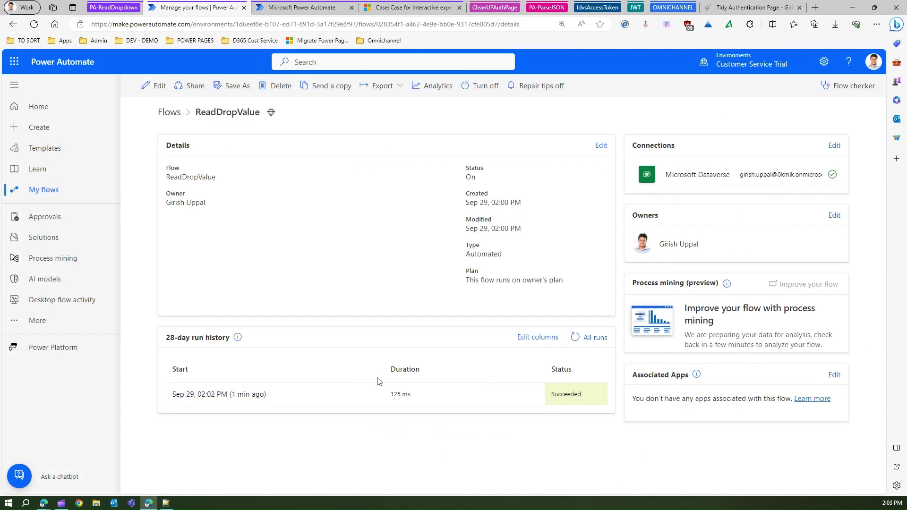
pyautogui.click(152, 94)
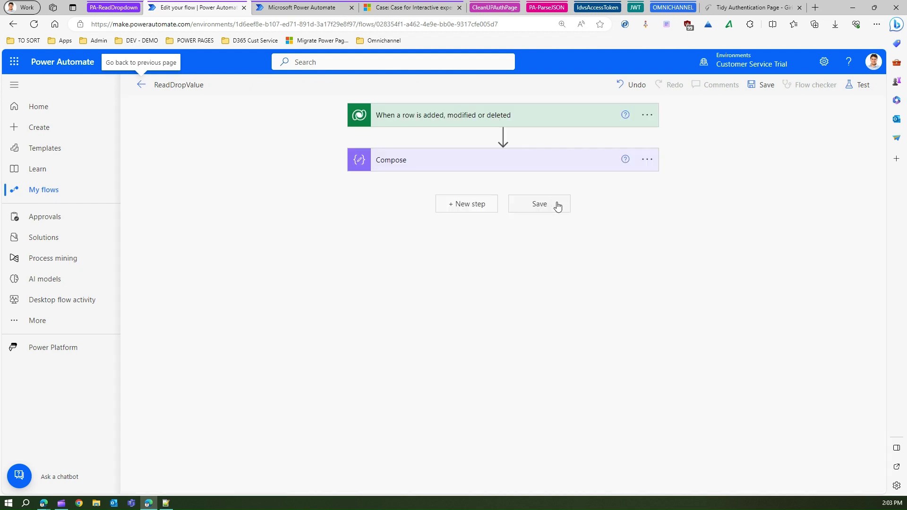
# Add a second Data Operation Compose action after the existing Compose action.
pyautogui.click(476, 207)
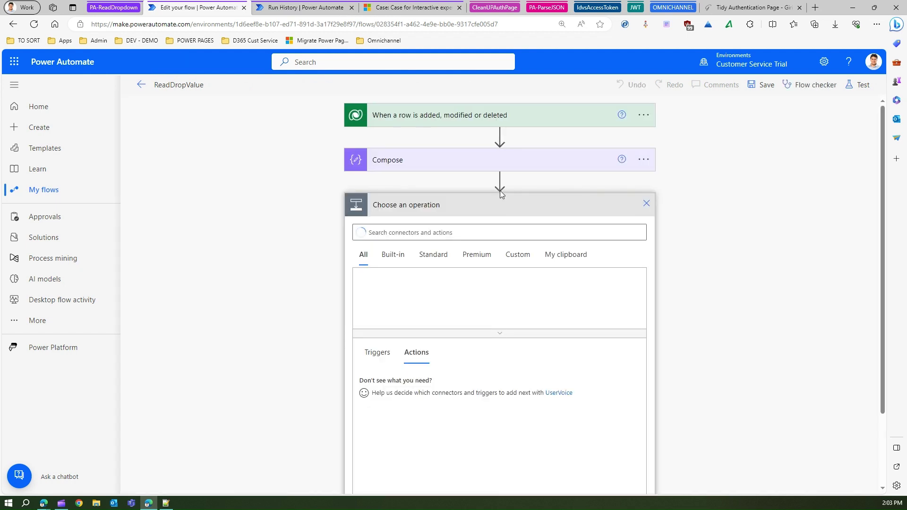
pyautogui.write('compose')
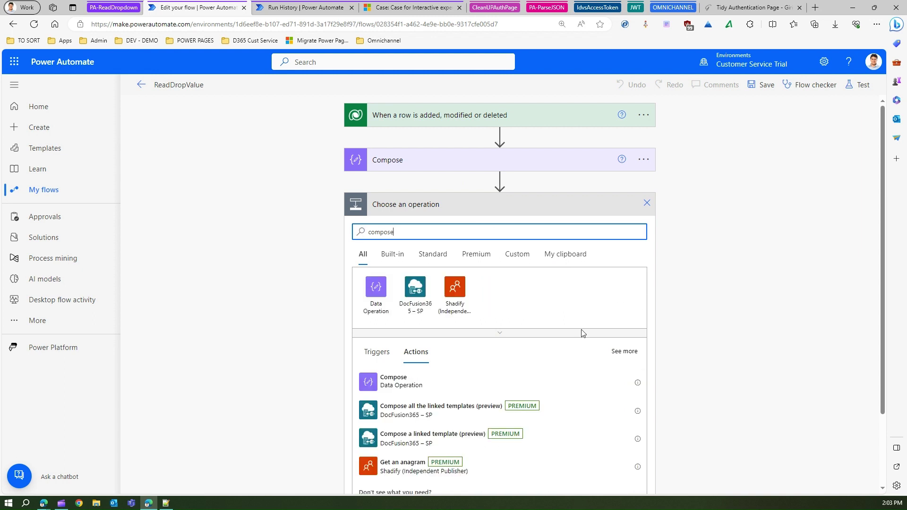
pyautogui.click(404, 382)
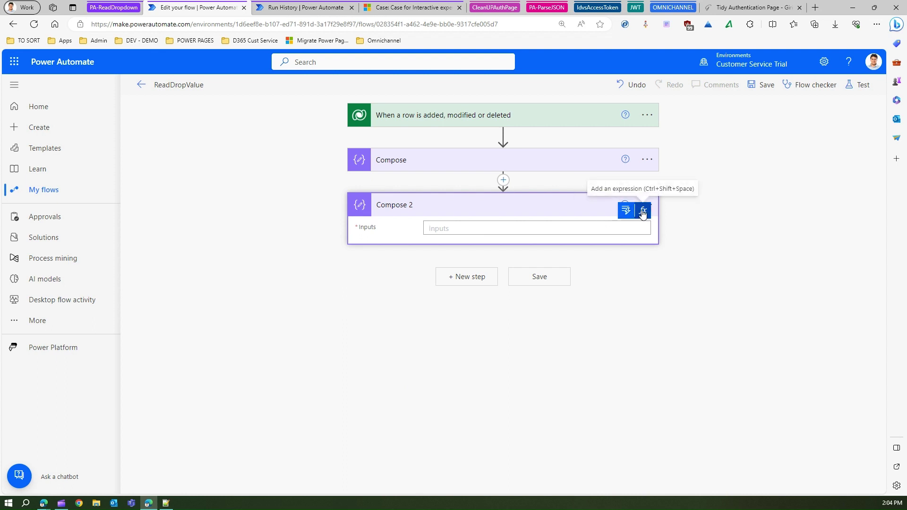
# Try to write an expression for the second Compose action's input that reads _caseorigincode_label from triggerOutputs().
pyautogui.click(643, 211)
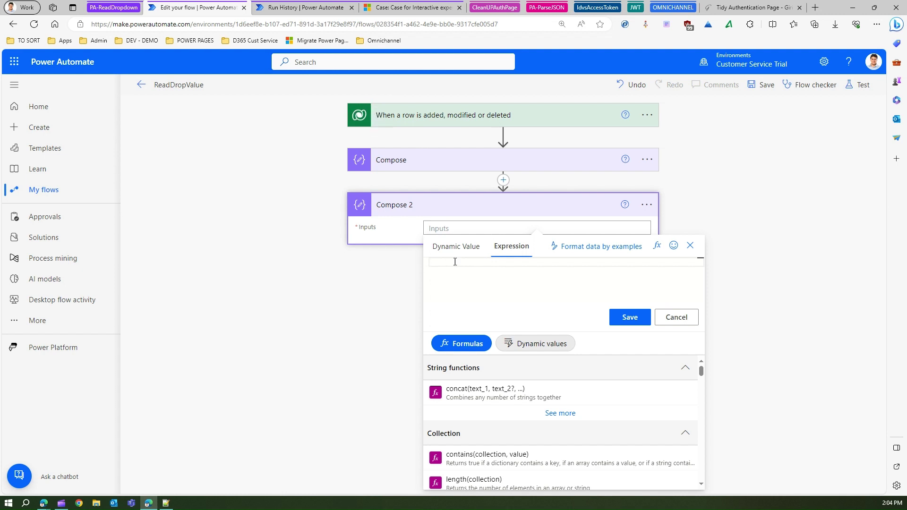
pyautogui.write('trigger')
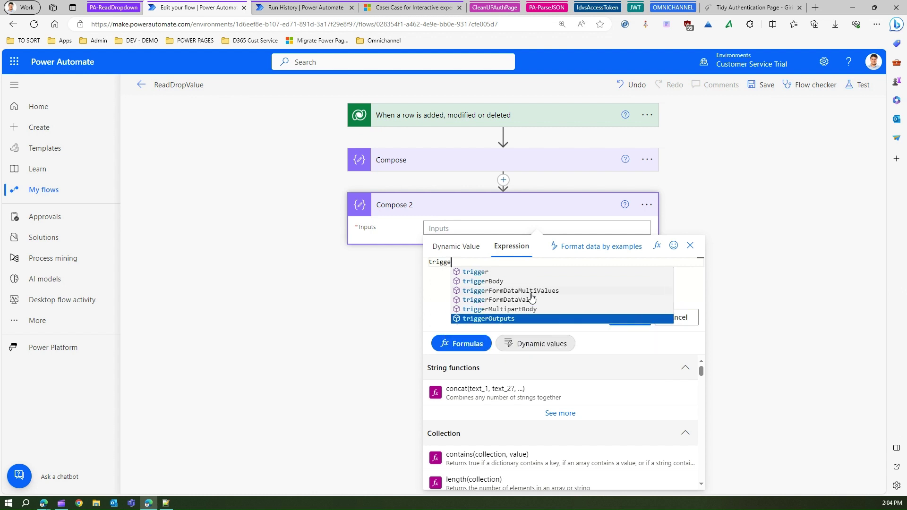
pyautogui.click(515, 319)
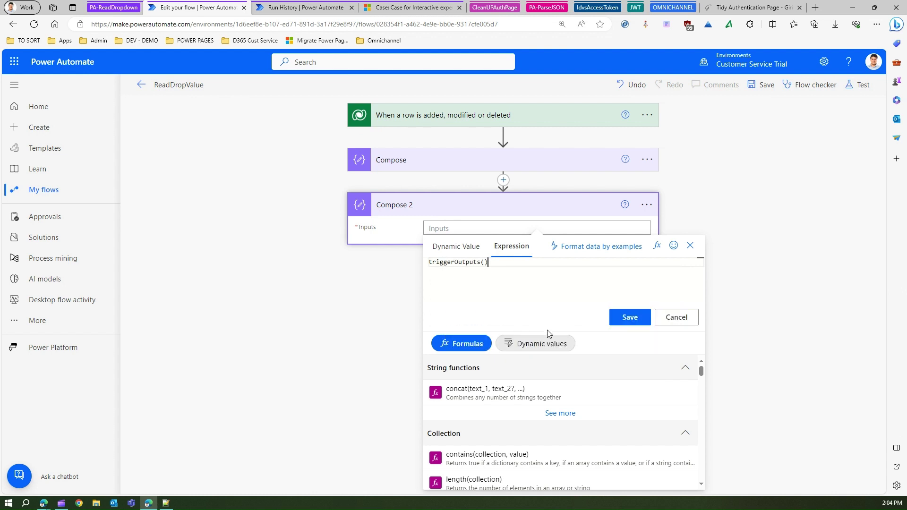
pyautogui.write('?[')
pyautogui.write('"_caseorigincode_label"')
pyautogui.write("'")
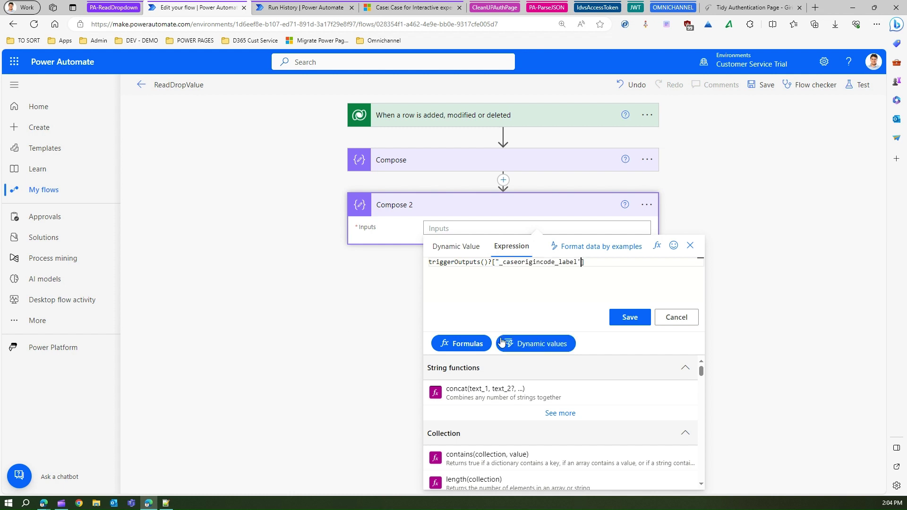
pyautogui.click(499, 262)
pyautogui.doubleClick(500, 263)
pyautogui.click(501, 262)
# In the duplicated run tab, examine the trigger's raw outputs for the body structure and search them for "origin".
pyautogui.click(301, 12)
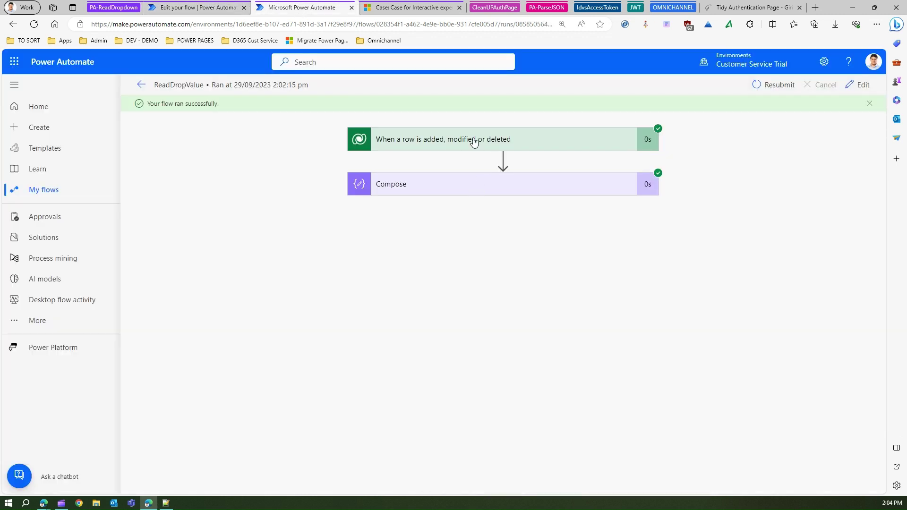
pyautogui.click(491, 142)
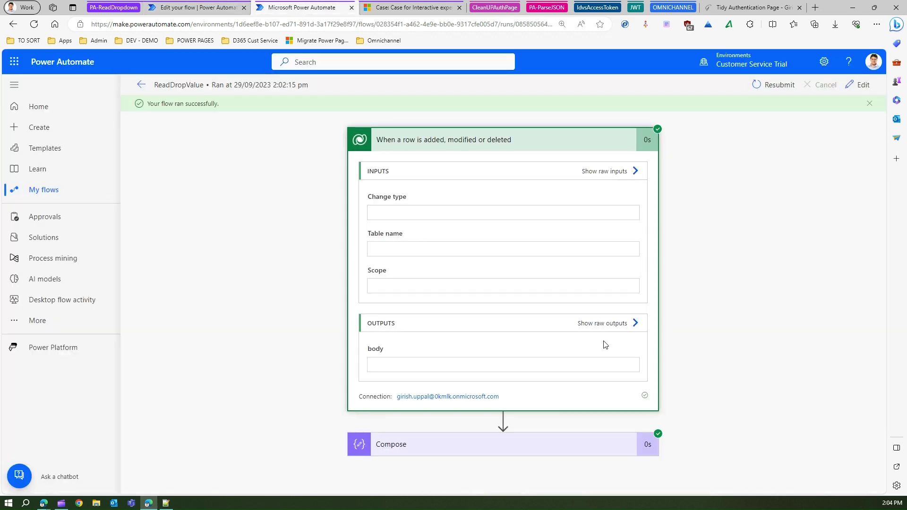
pyautogui.click(606, 323)
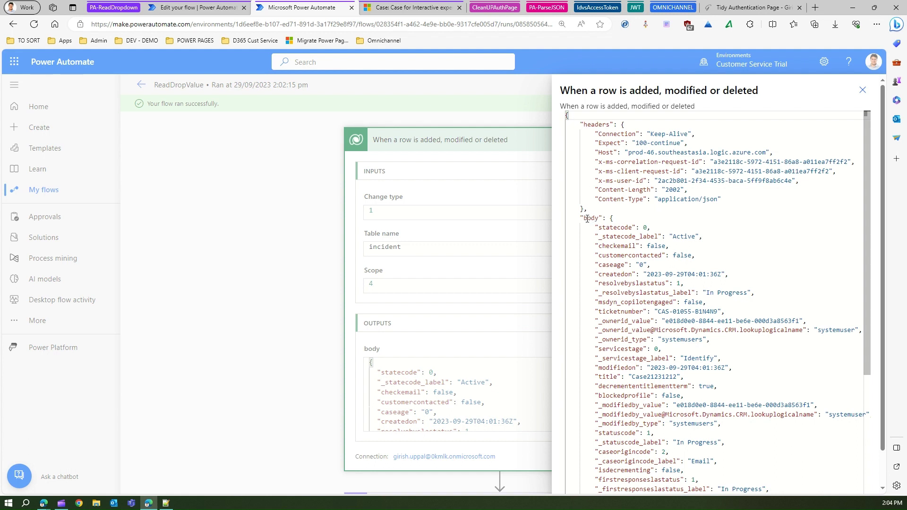
pyautogui.moveTo(864, 288); pyautogui.dragTo(884, 416)
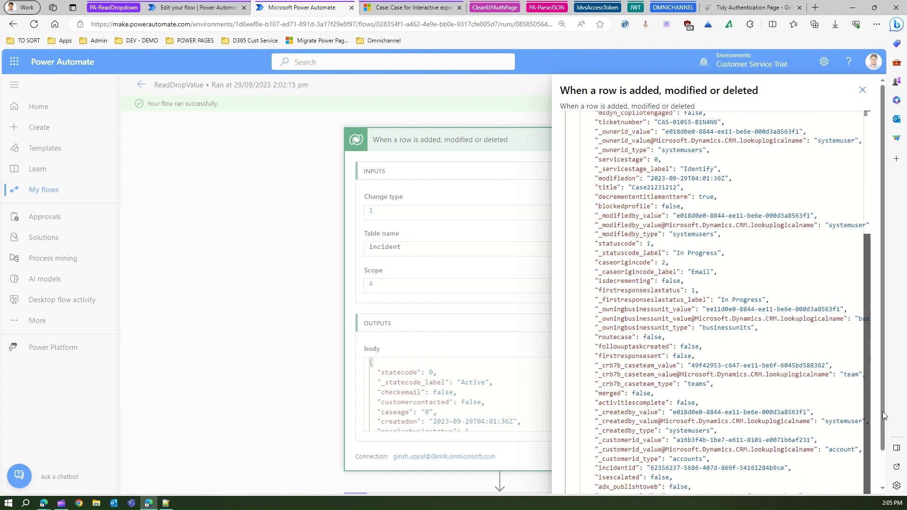
pyautogui.scroll(5, 731, 323)
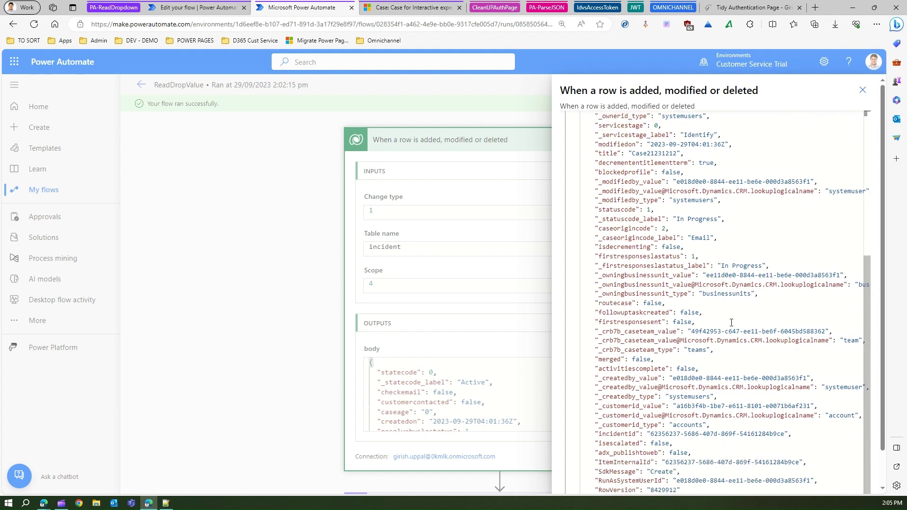
pyautogui.click(708, 166)
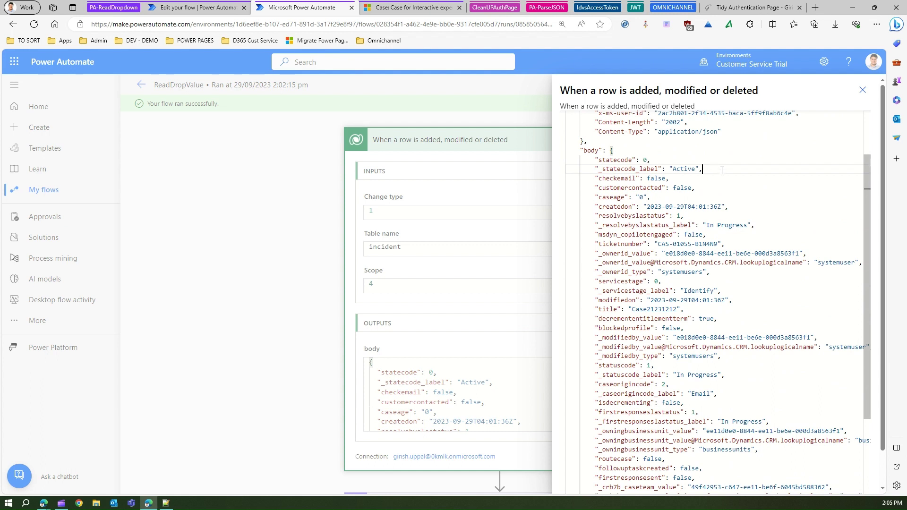
pyautogui.hotkey('ctrl', 'f')
pyautogui.write('origin')
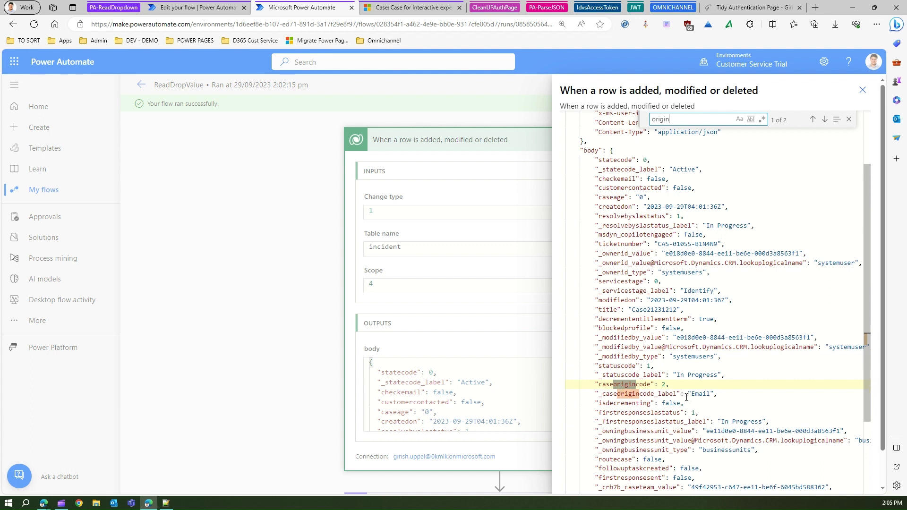
# Try to begin the Compose 2 input expression with triggerOutputs()?['body/'] in the flow editor.
pyautogui.click(417, 7)
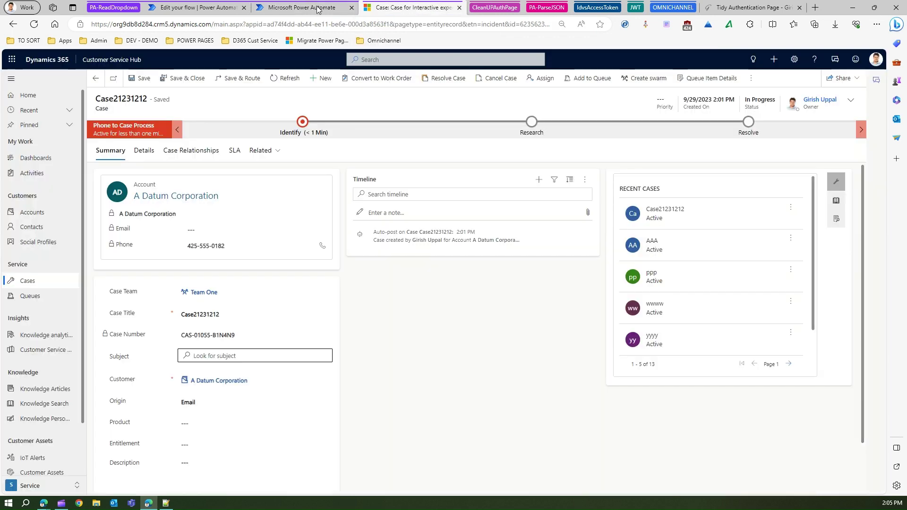
pyautogui.click(208, 9)
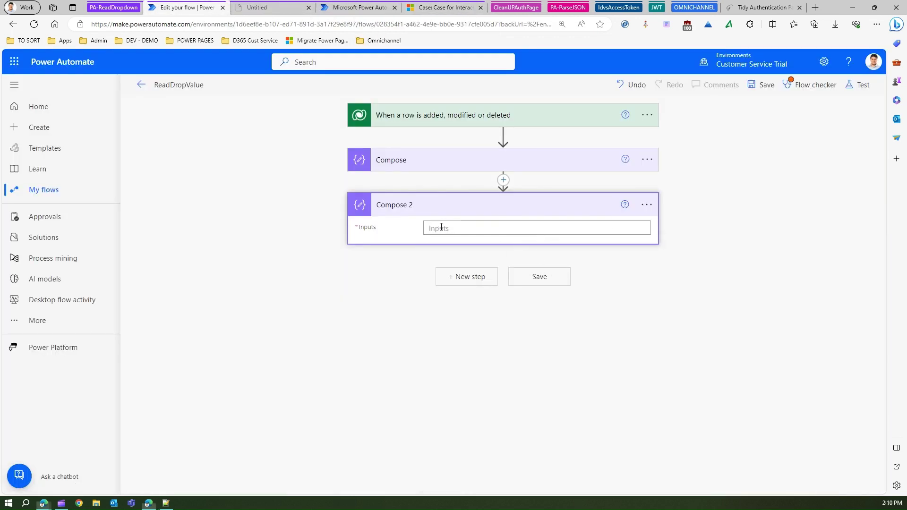
pyautogui.click(448, 227)
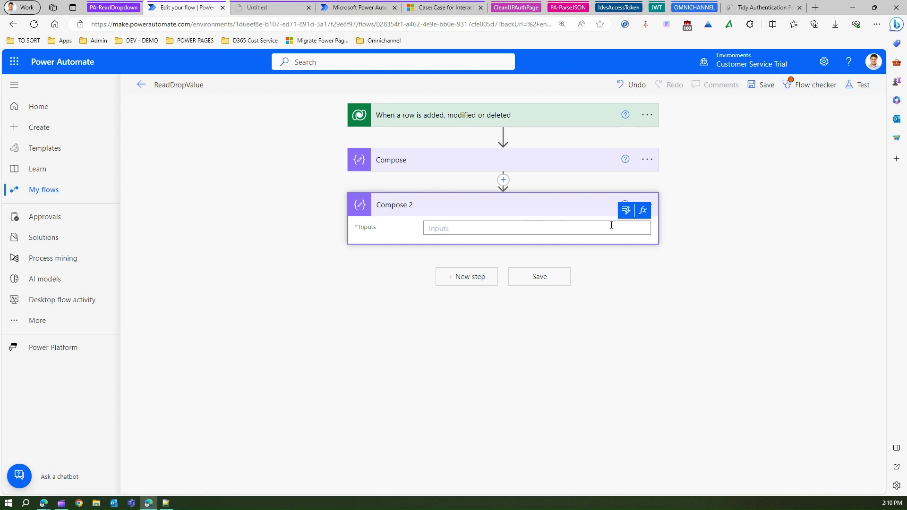
pyautogui.click(644, 212)
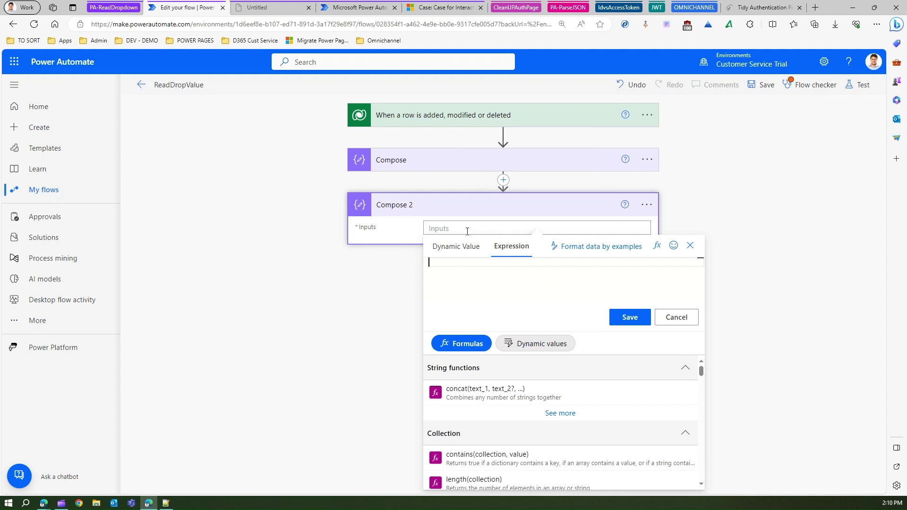
pyautogui.write('trigge')
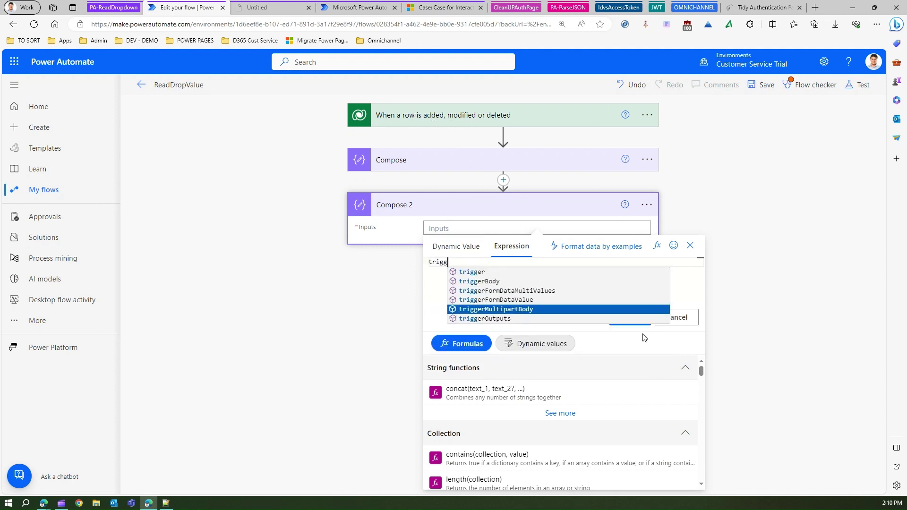
pyautogui.click(504, 319)
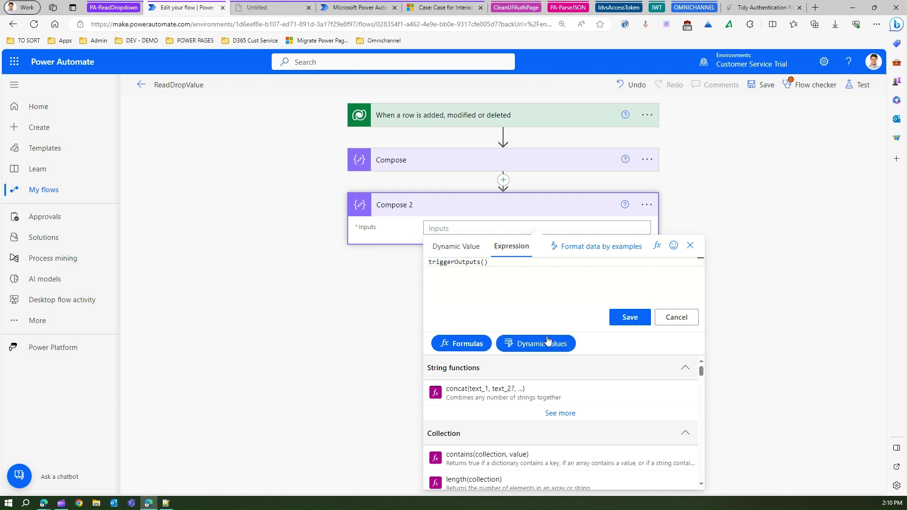
pyautogui.write("?['body\\")
pyautogui.press('BackSpace')
pyautogui.write('/')
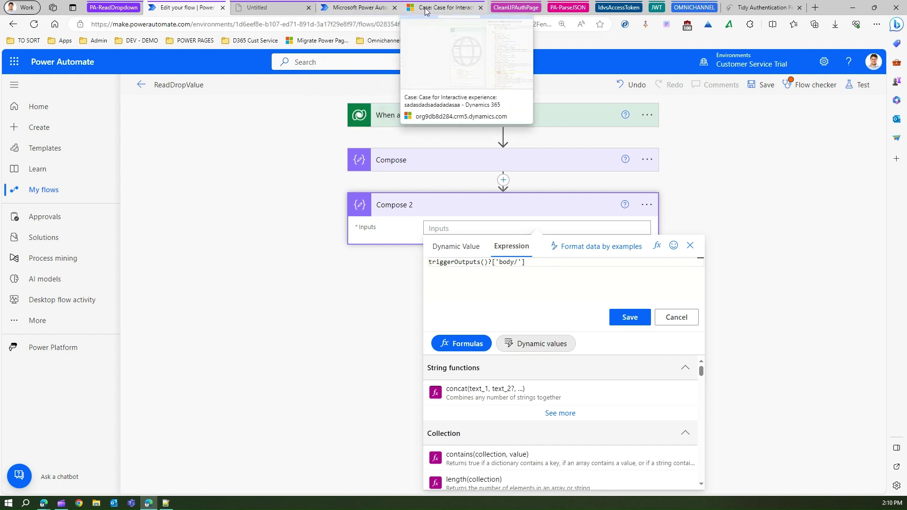
# Copy the property name _caseorigincode_label from the trigger's raw outputs in the run tab.
pyautogui.click(361, 8)
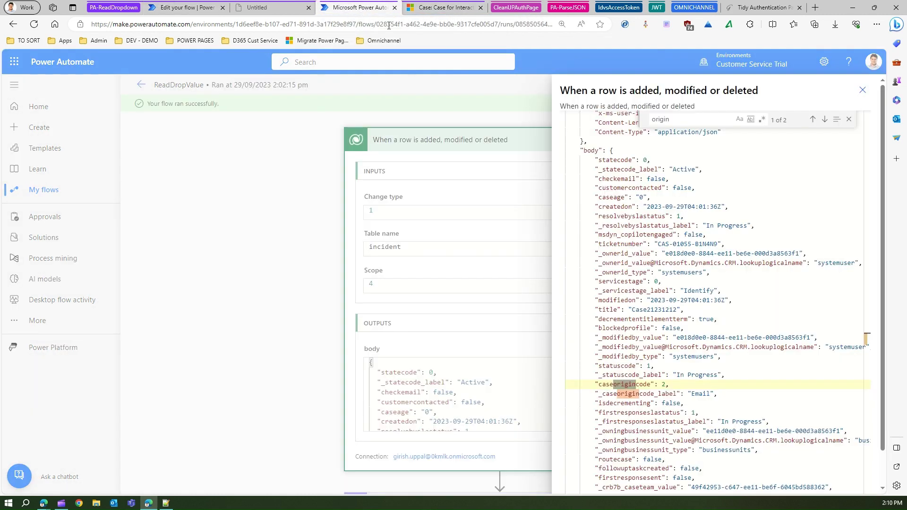
pyautogui.moveTo(599, 395); pyautogui.dragTo(676, 394)
pyautogui.hotkey('ctrl', 'c')
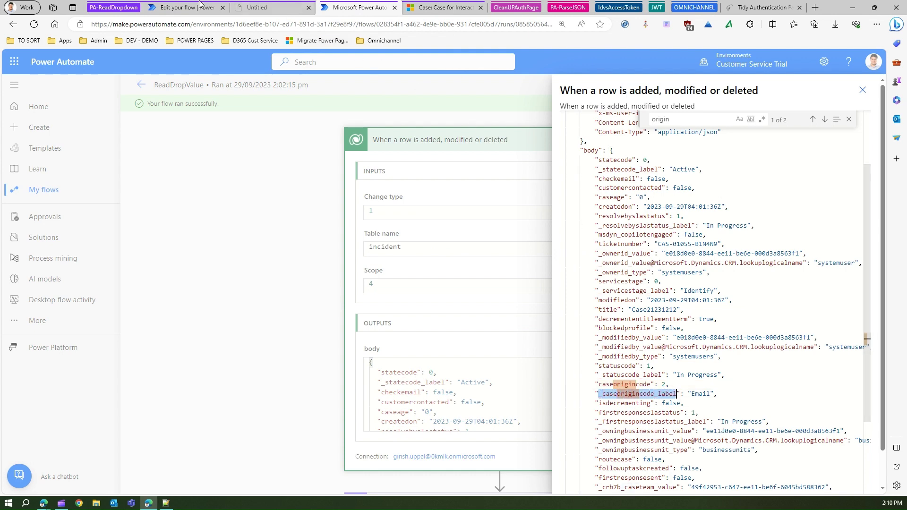
# Set the Compose 2 input to the expression triggerOutputs()?['body/_caseorigincode_label'] and save the flow.
pyautogui.click(186, 8)
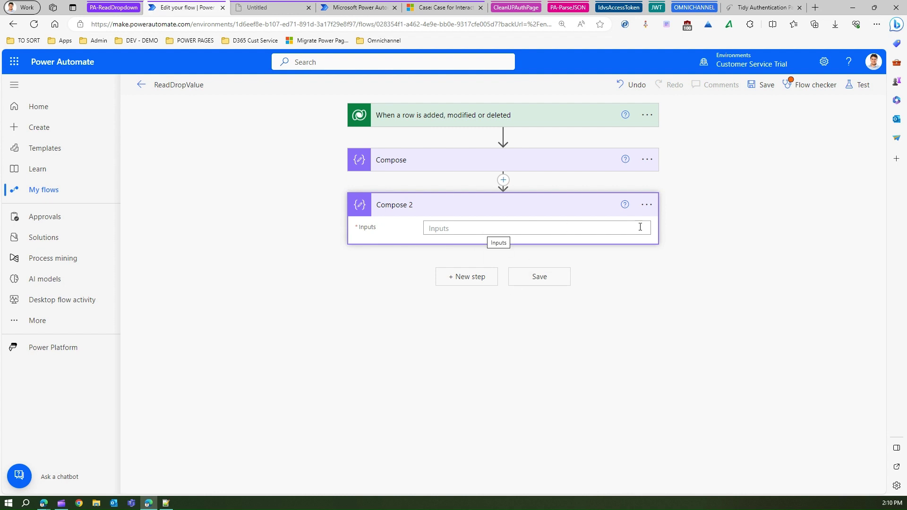
pyautogui.click(593, 228)
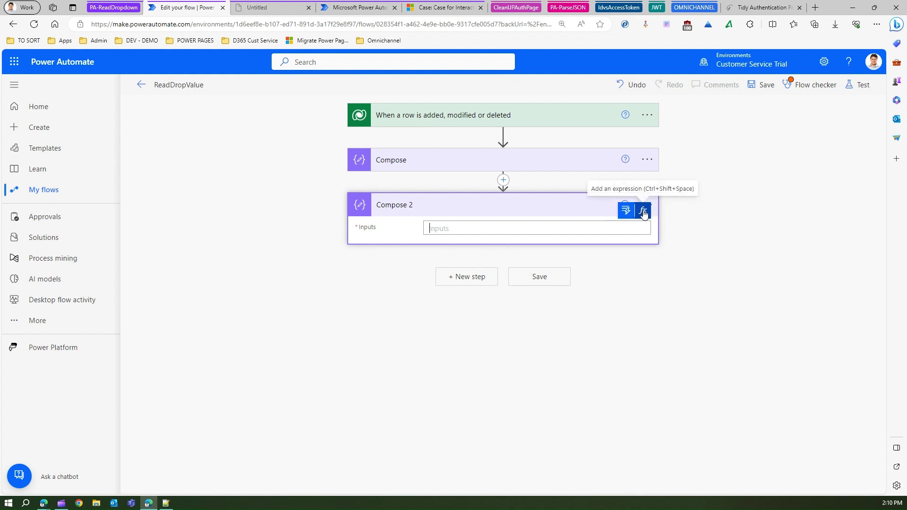
pyautogui.click(644, 211)
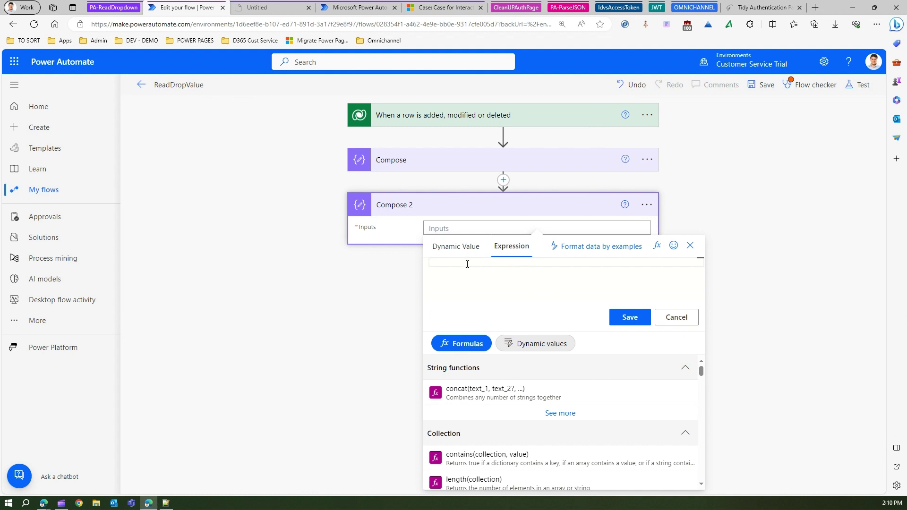
pyautogui.write('trii')
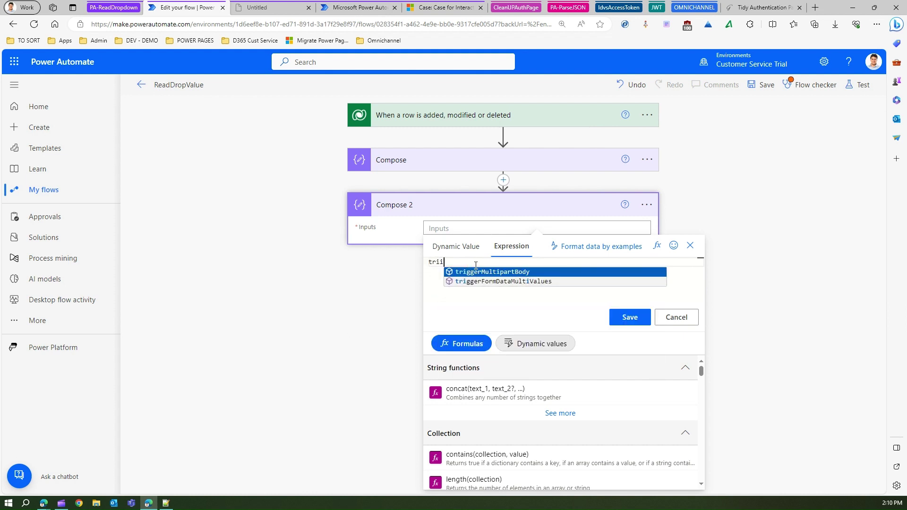
pyautogui.press('BackSpace')
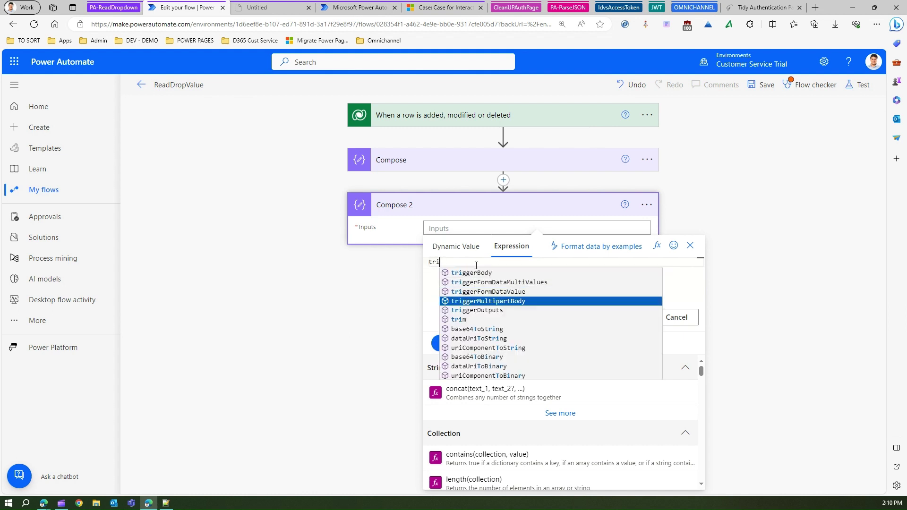
pyautogui.click(468, 310)
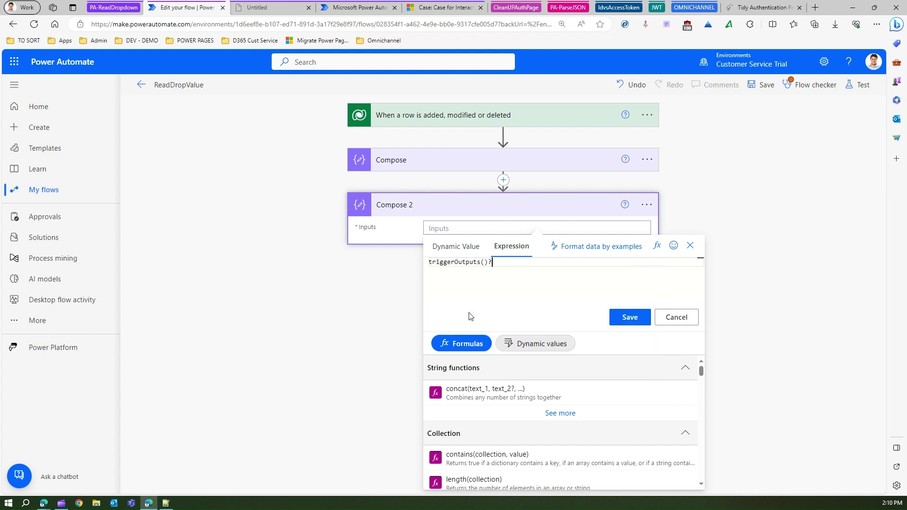
pyautogui.write("?['body/")
pyautogui.hotkey('ctrl', 'v')
pyautogui.click(644, 318)
pyautogui.click(551, 287)
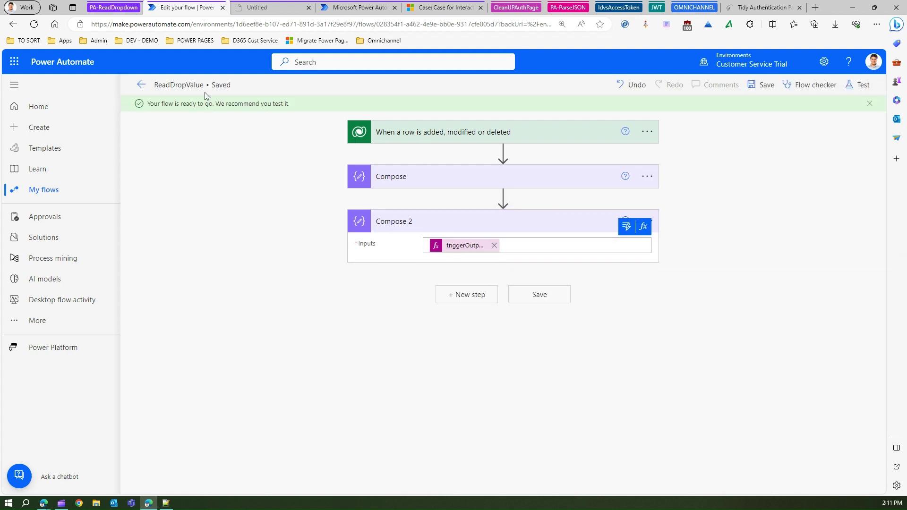
# Leave the flow editor and, in Dynamics 365, create and save a case titled asasaasasa for customer A Datum Fabrication with origin Phone.
pyautogui.click(141, 86)
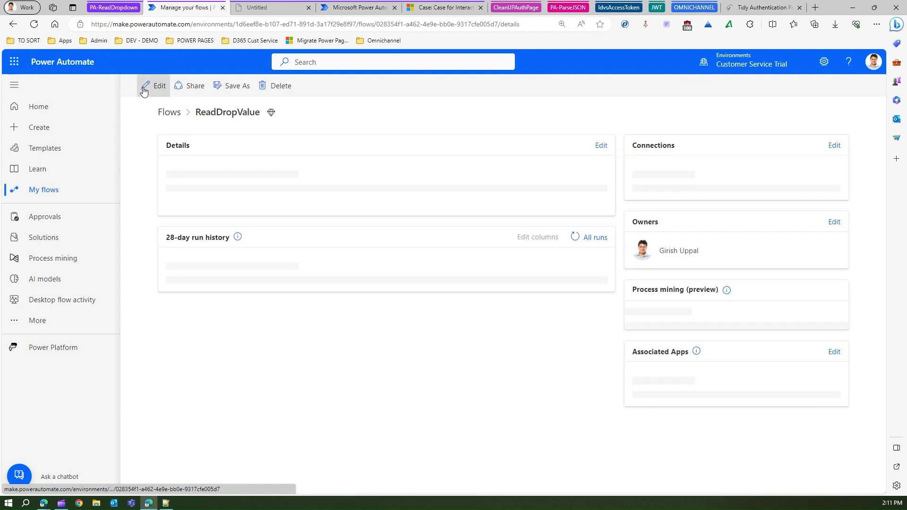
pyautogui.click(425, 7)
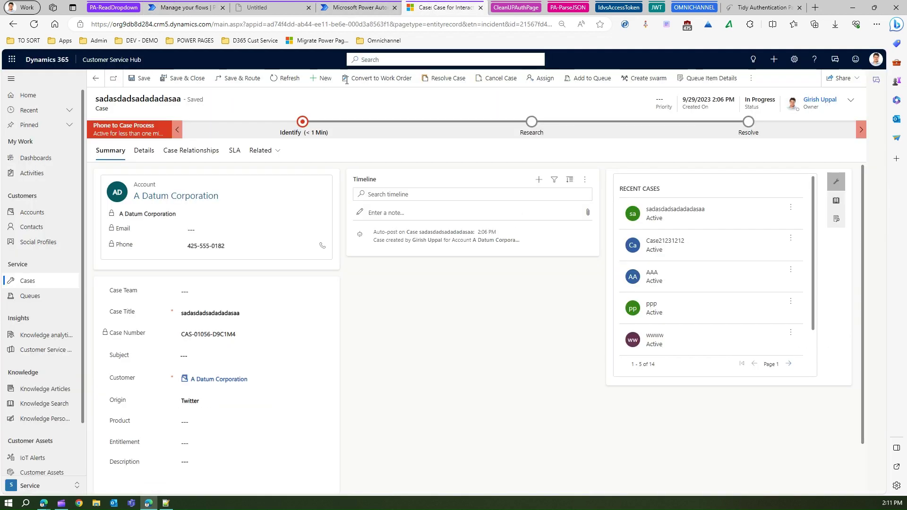
pyautogui.click(321, 78)
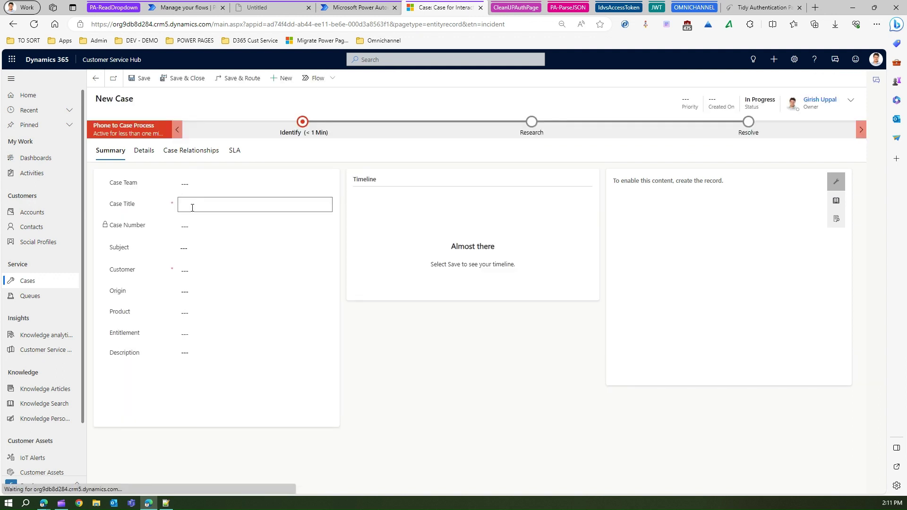
pyautogui.click(193, 208)
pyautogui.write('asasaasasa')
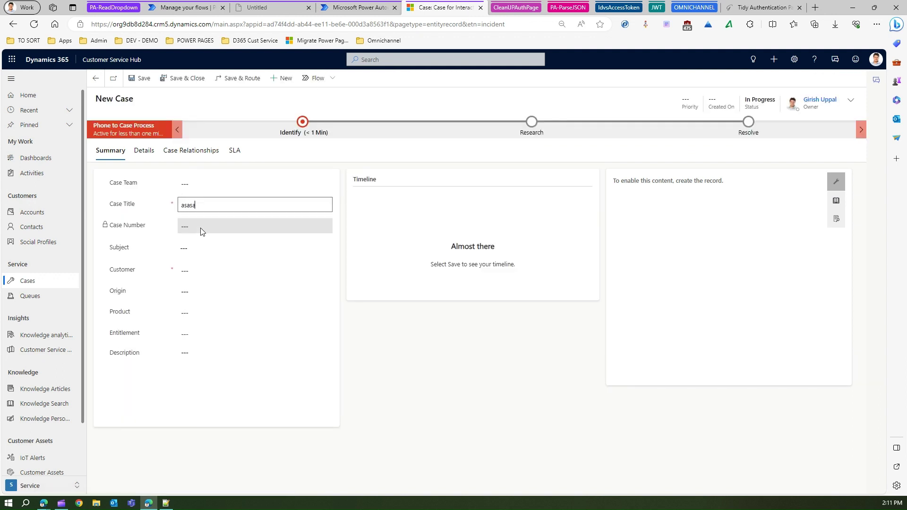
pyautogui.click(198, 271)
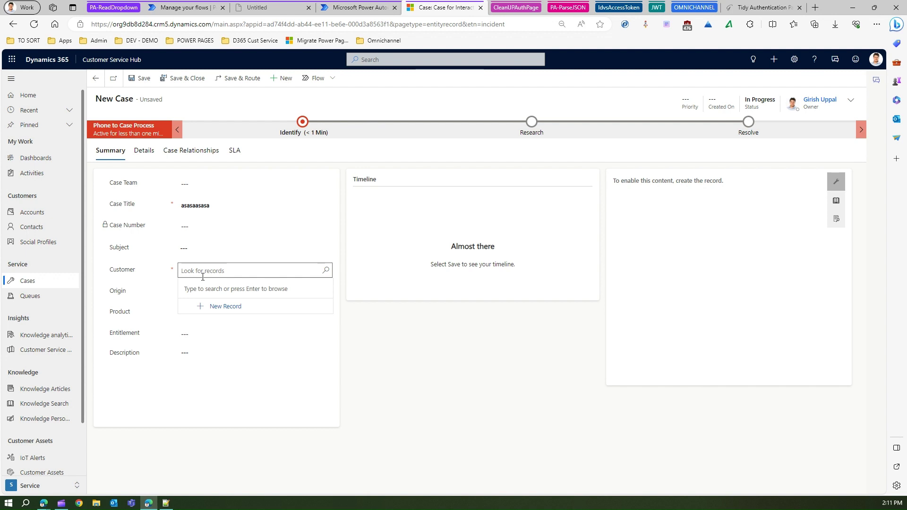
pyautogui.press('Return')
pyautogui.click(205, 330)
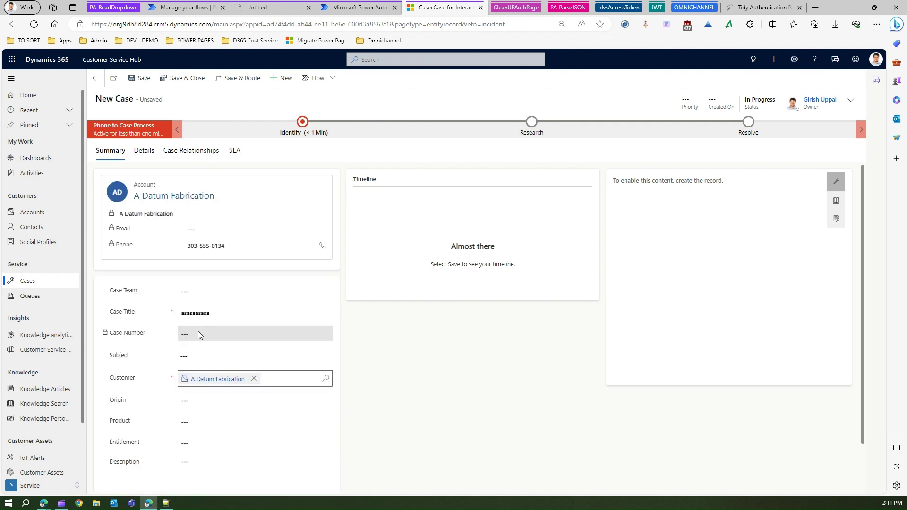
pyautogui.click(195, 401)
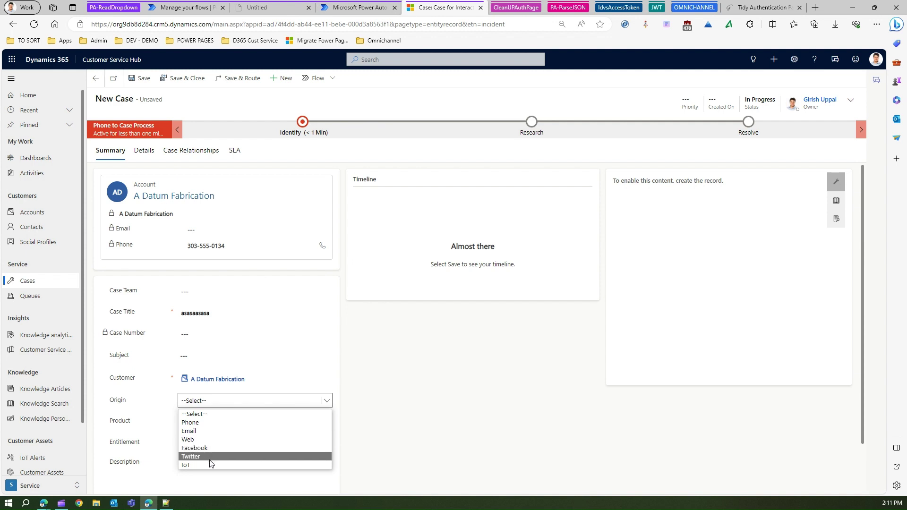
pyautogui.click(199, 423)
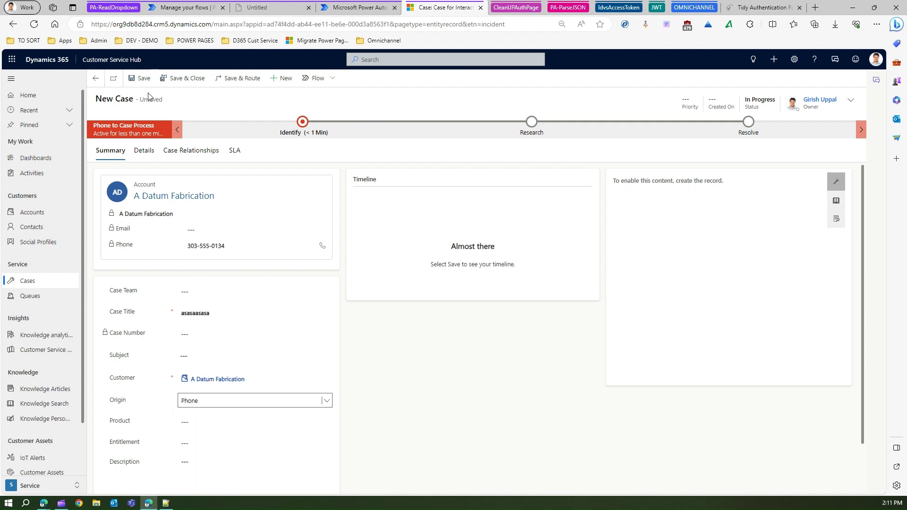
pyautogui.click(142, 79)
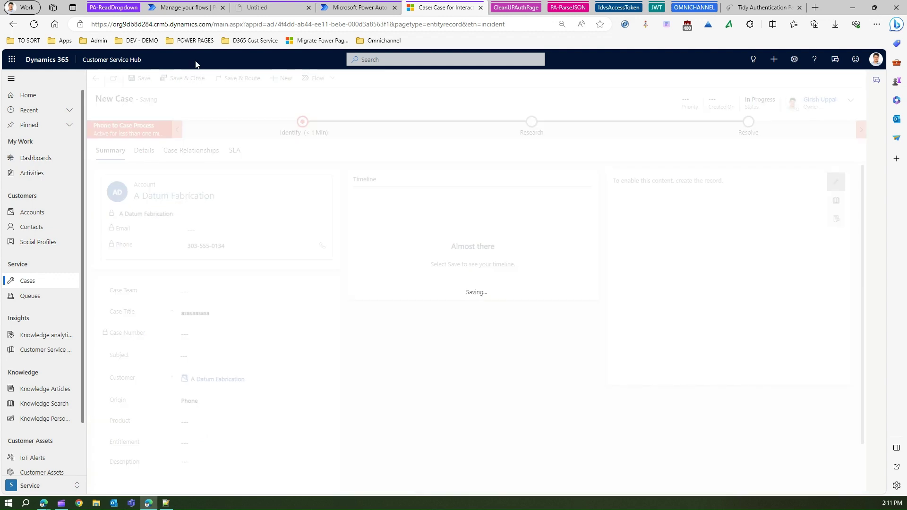
# Return to the ReadDropValue flow's details in Power Automate, refresh the run history until the new run is listed, and open it.
pyautogui.click(193, 8)
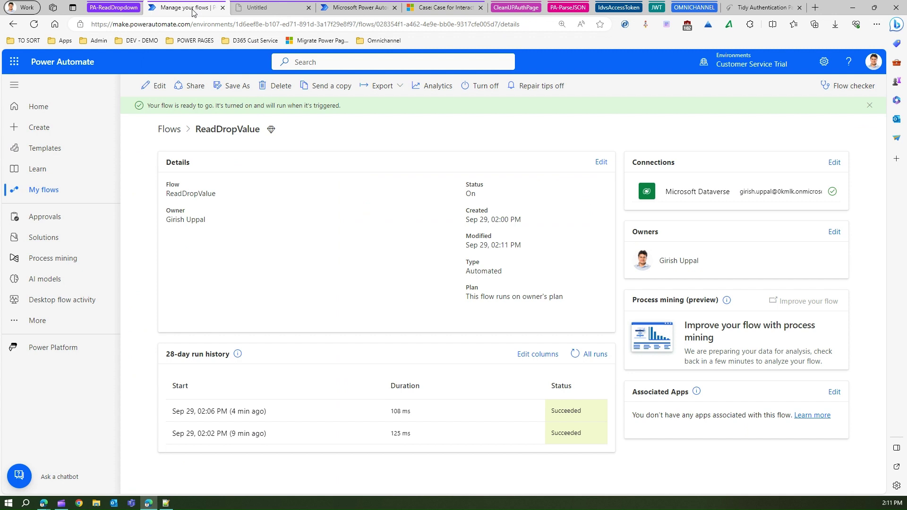
pyautogui.click(576, 354)
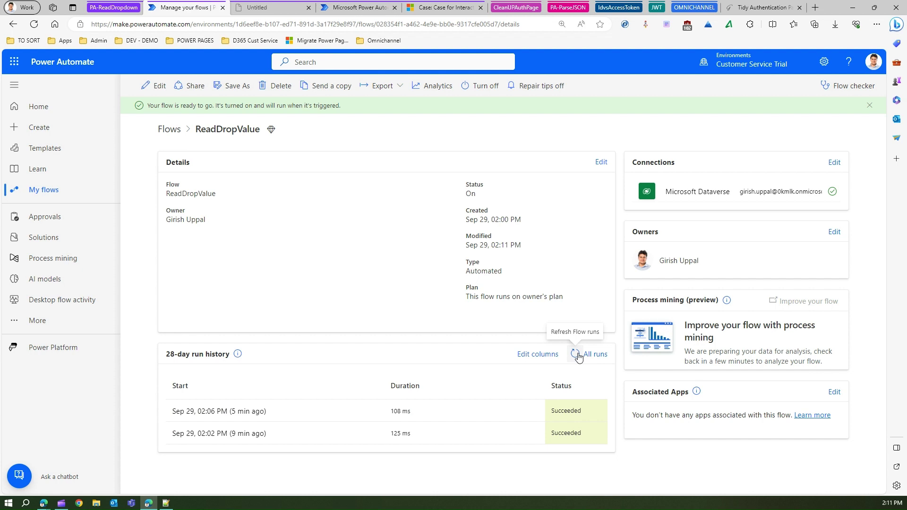
pyautogui.click(577, 356)
pyautogui.click(577, 356)
pyautogui.click(577, 355)
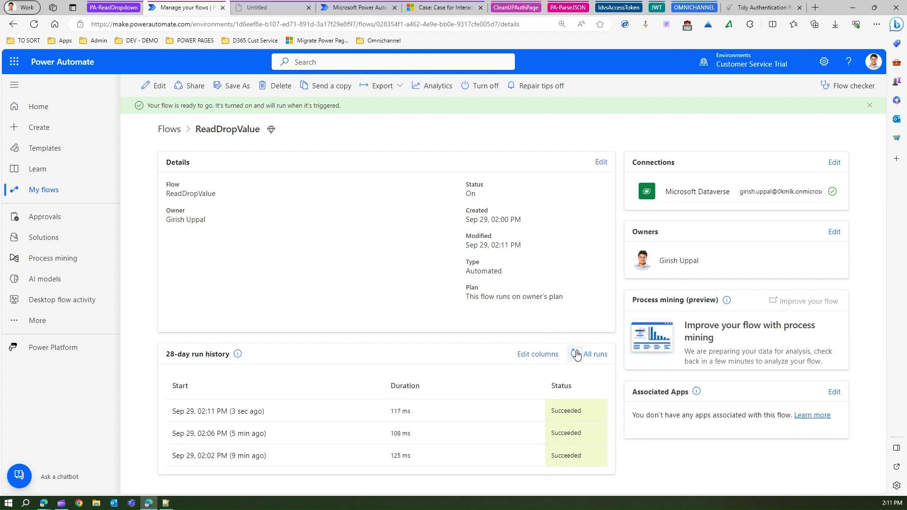
pyautogui.click(255, 415)
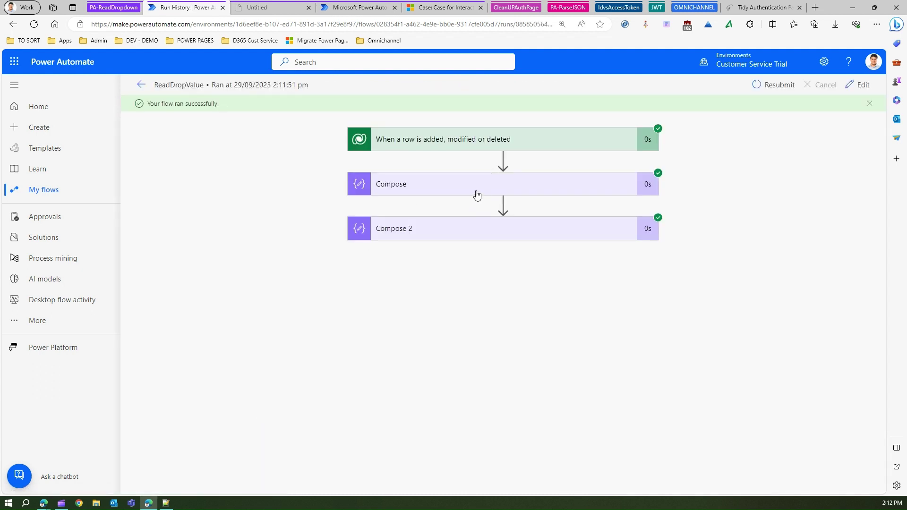
# Examine the inputs and outputs of Compose and Compose 2 in the run to compare the origin's code and label.
pyautogui.click(457, 185)
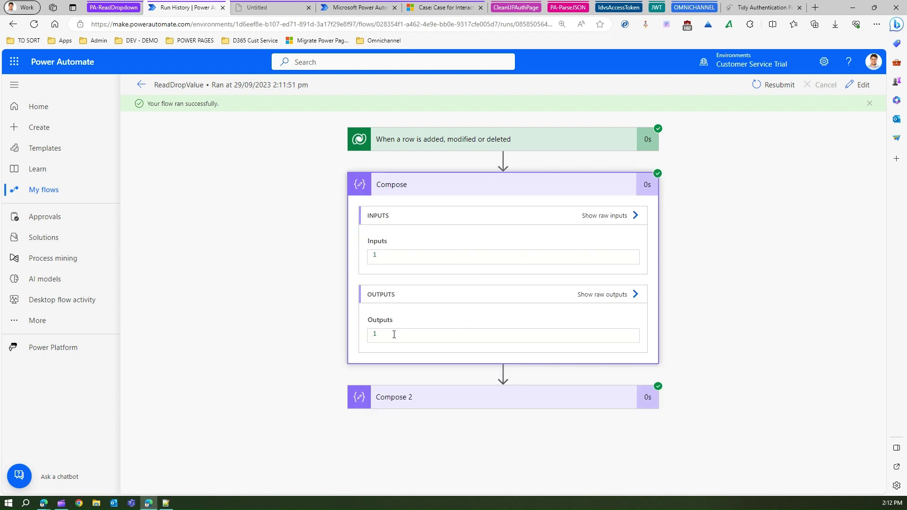
pyautogui.click(413, 397)
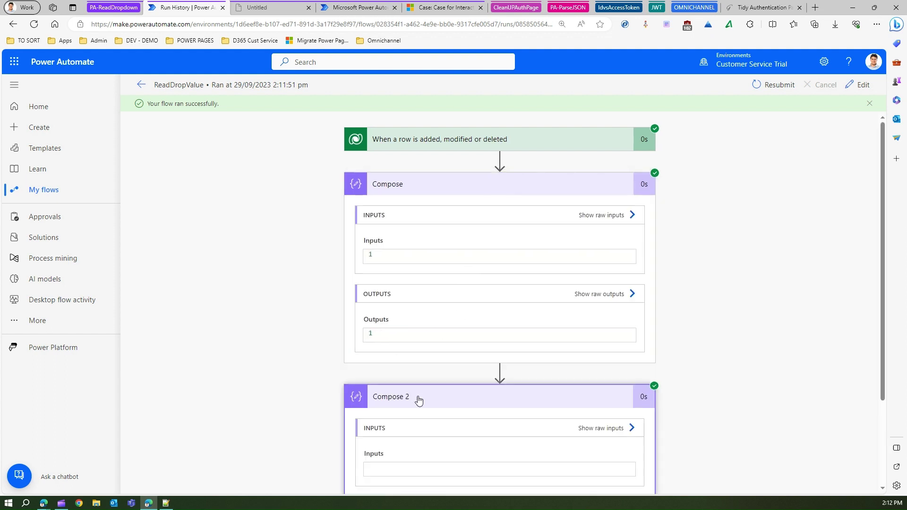
pyautogui.moveTo(882, 250); pyautogui.dragTo(885, 361)
pyautogui.moveTo(398, 433); pyautogui.dragTo(348, 431)
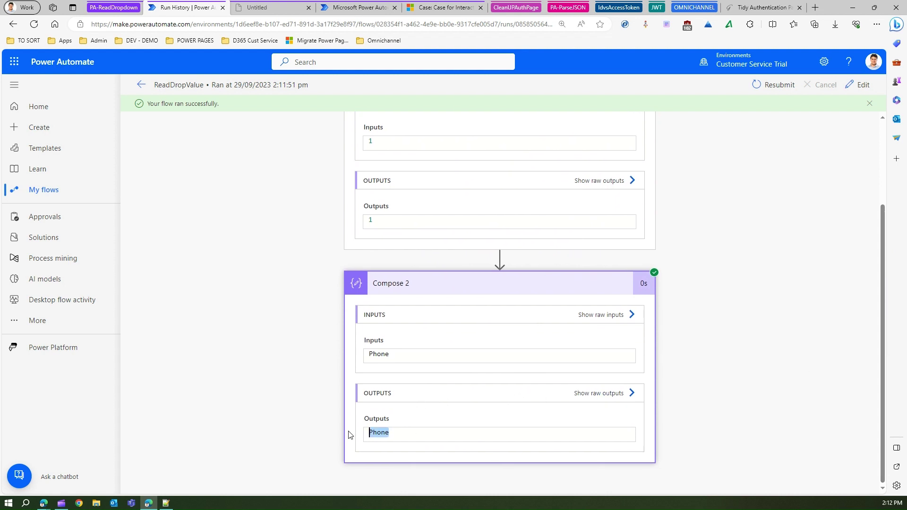
pyautogui.doubleClick(390, 433)
pyautogui.moveTo(402, 431); pyautogui.dragTo(368, 432)
pyautogui.scroll(2, 739, 262)
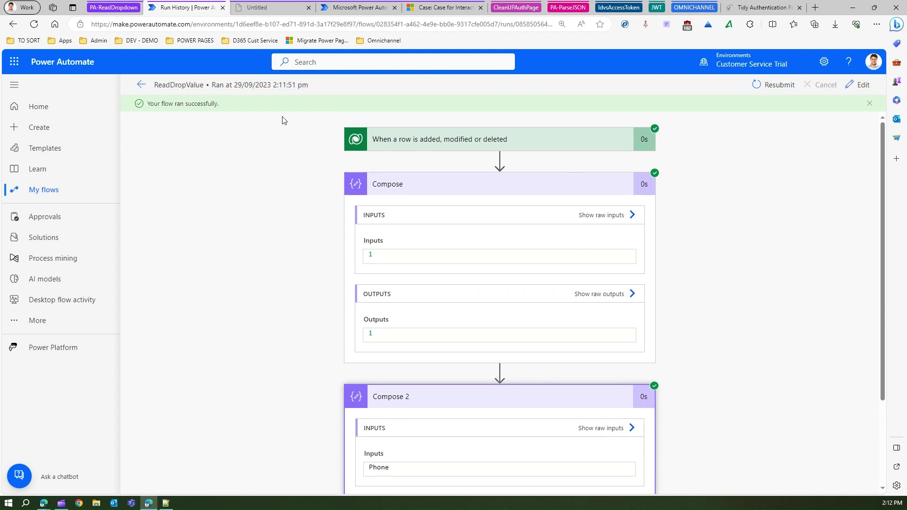
# Return from the run to the flow's details page and reopen ReadDropValue for editing.
pyautogui.click(142, 84)
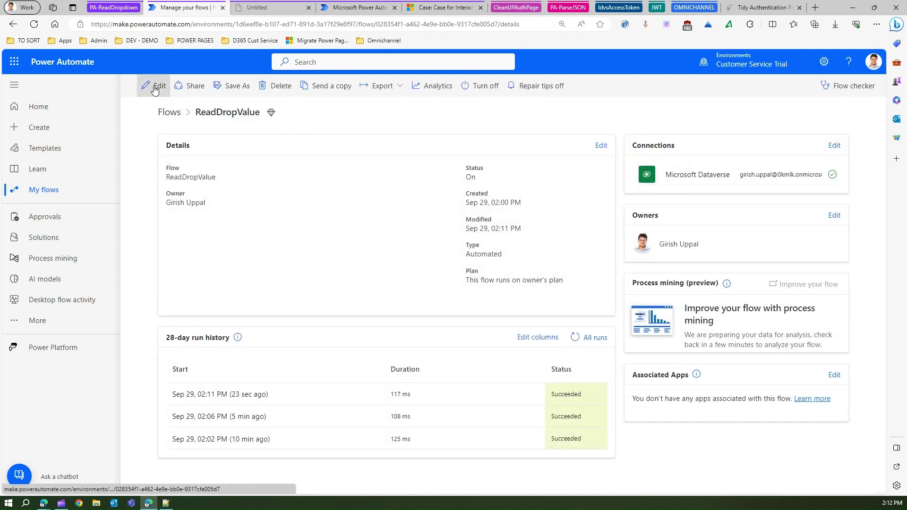
pyautogui.click(154, 90)
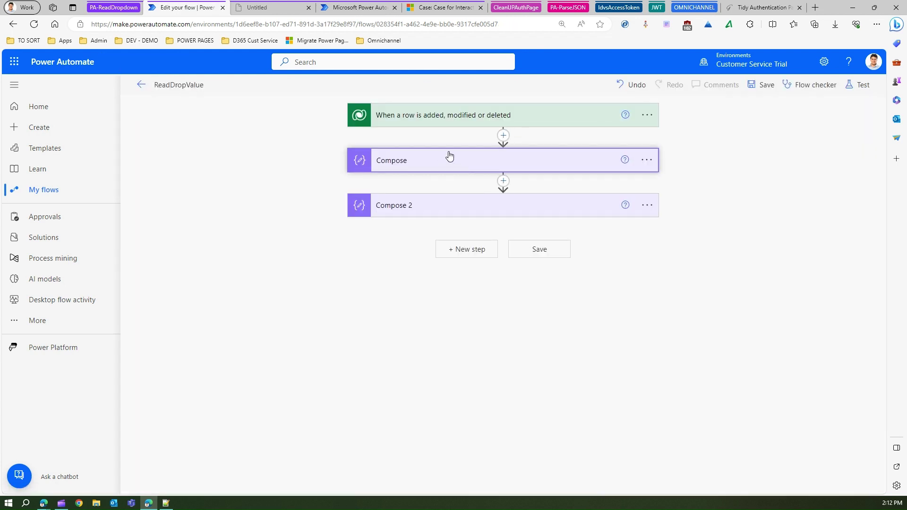
# Expand Compose and Compose 2 and inspect the trigger output expressions behind their Inputs tokens.
pyautogui.click(449, 156)
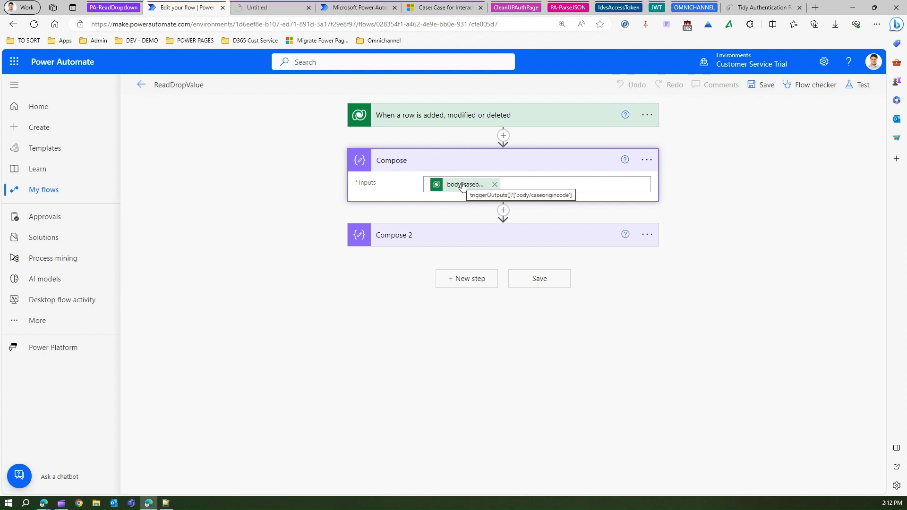
pyautogui.click(456, 237)
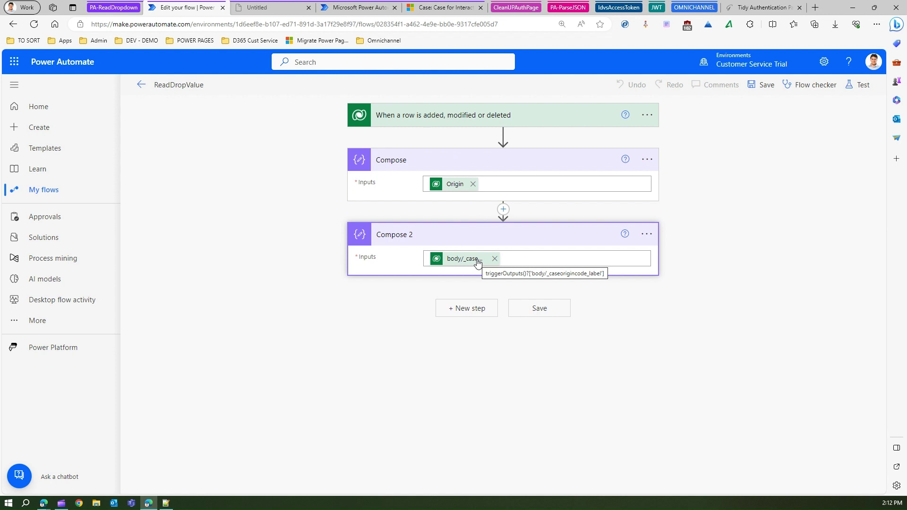
# Draft the expression triggerOutputs()?['body/_caseorigincode_label'] for the Compose 2 input, and close the expression editor without saving it.
pyautogui.click(479, 259)
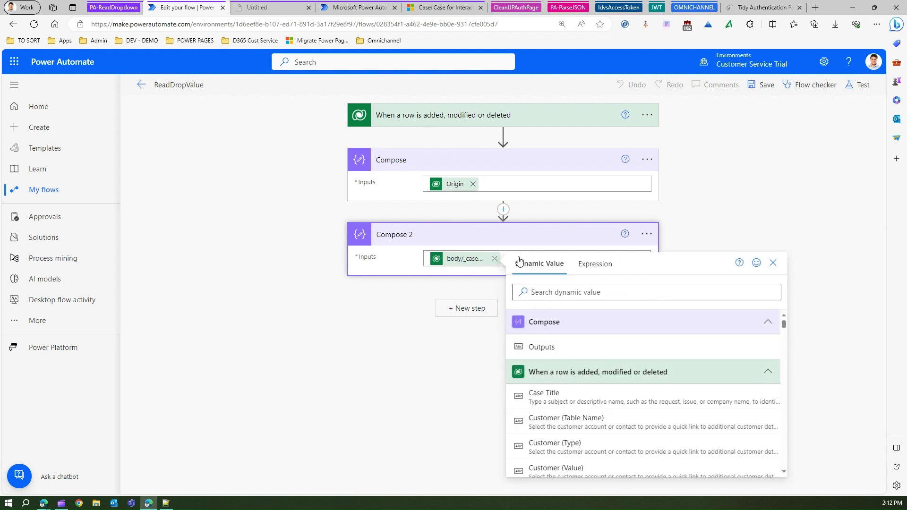
pyautogui.click(594, 264)
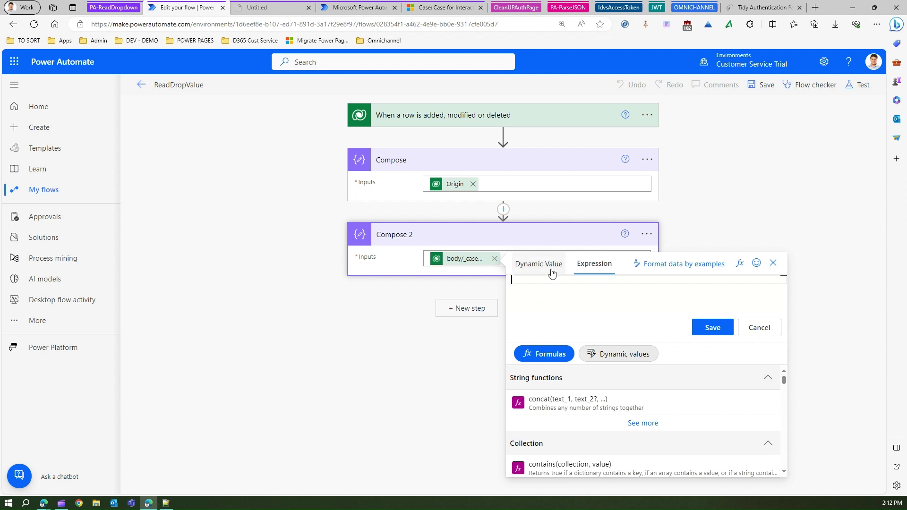
pyautogui.write('tri')
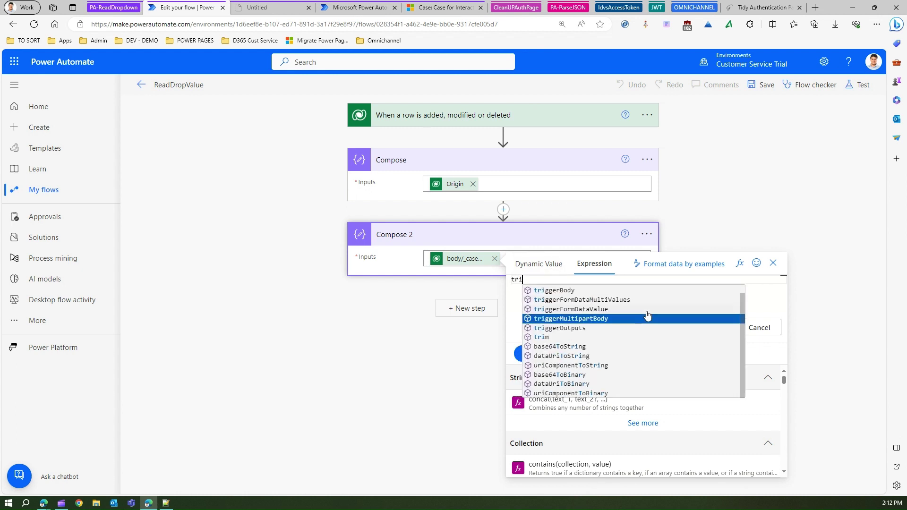
pyautogui.click(580, 330)
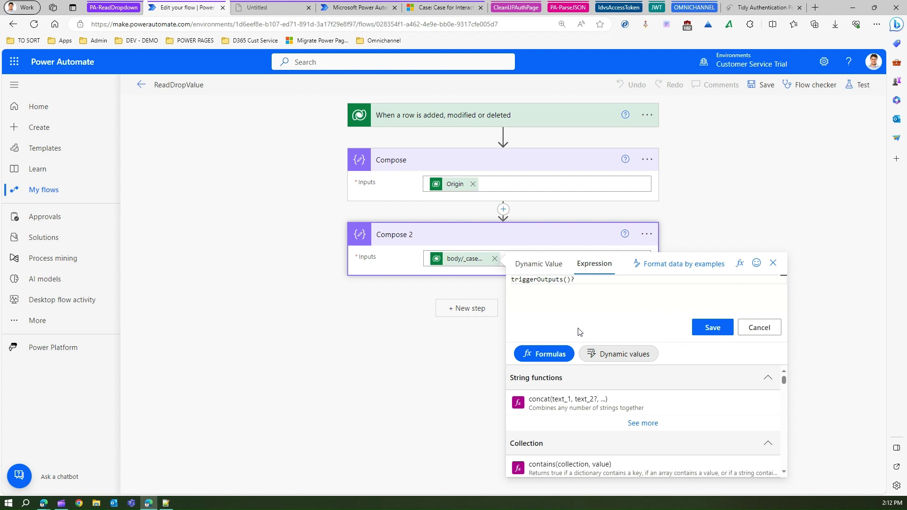
pyautogui.write("?['body/")
pyautogui.write('_caseorigincode_label')
pyautogui.click(367, 352)
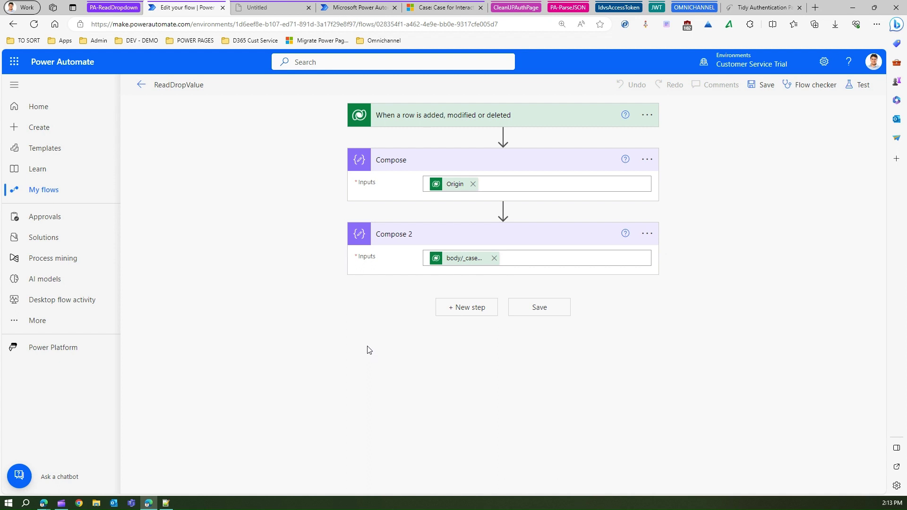